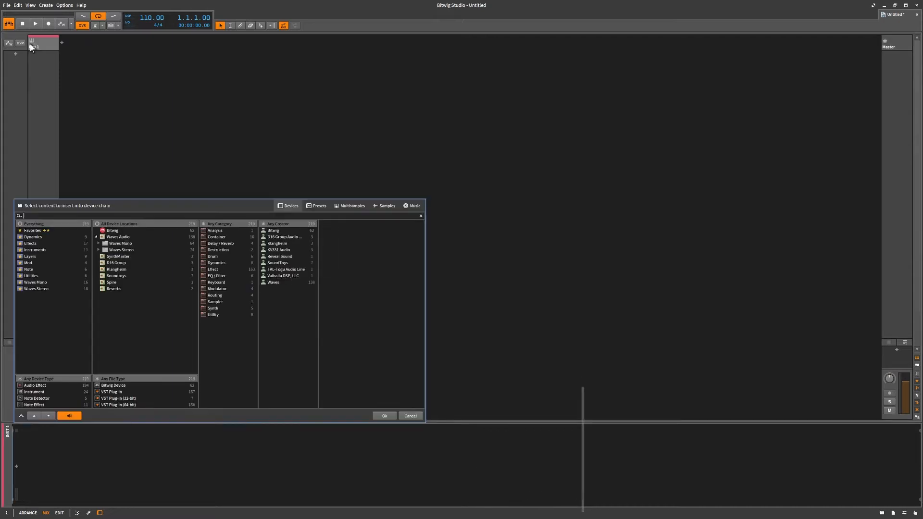
Step: Load the Acoustic Piano (Nektar) multisample on the instrument track and add a scene
left_click(337, 209)
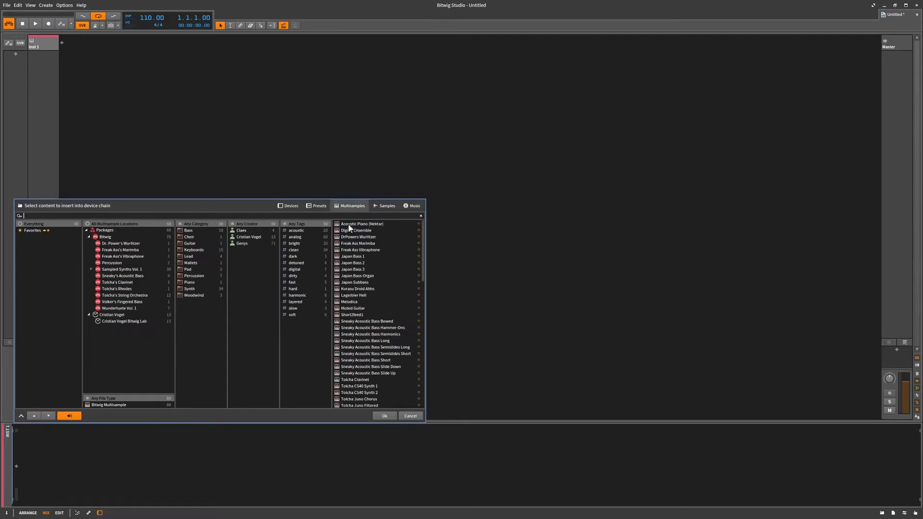
double_click(351, 224)
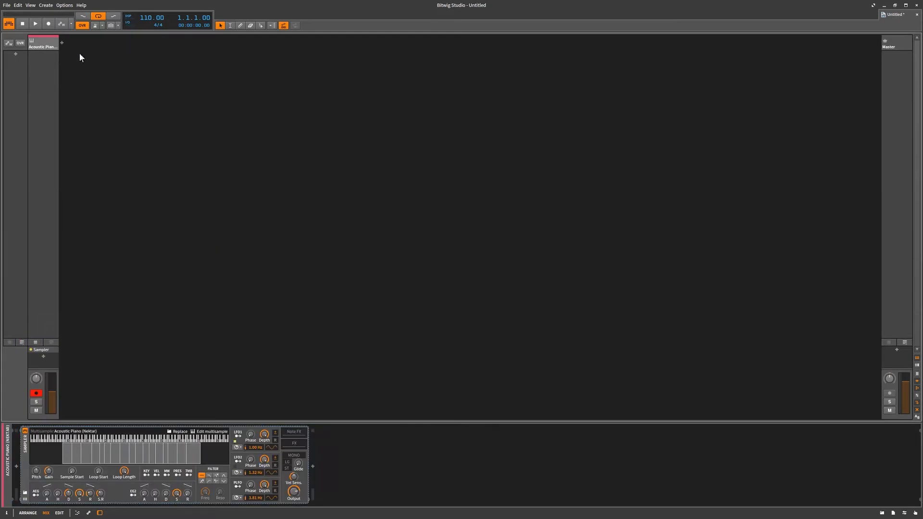
left_click(15, 55)
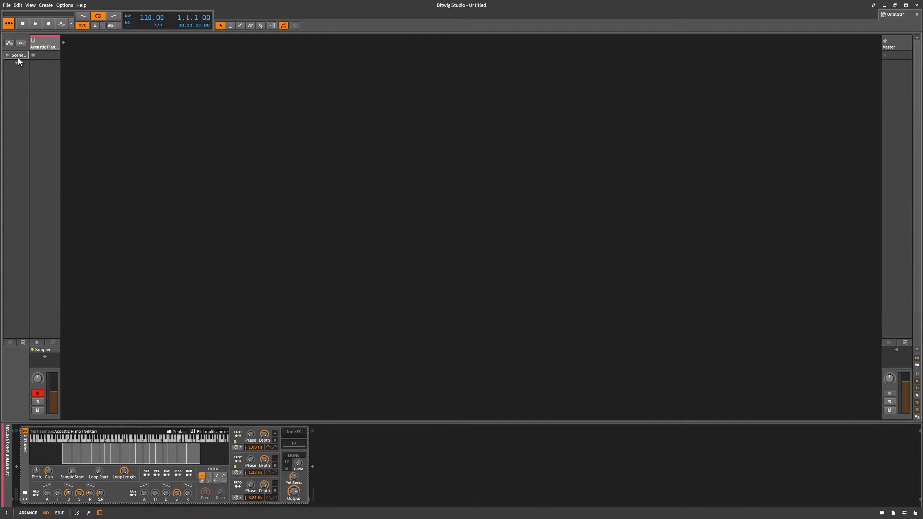
Step: Create an empty clip in the piano track's Scene 1 slot and open it in the note editor
left_click(46, 56)
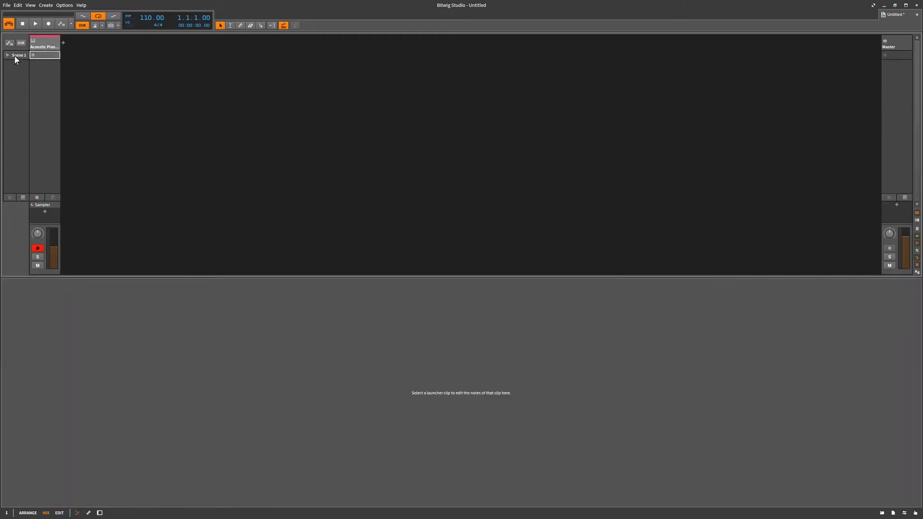
right_click(48, 46)
left_click(75, 113)
left_click(44, 56)
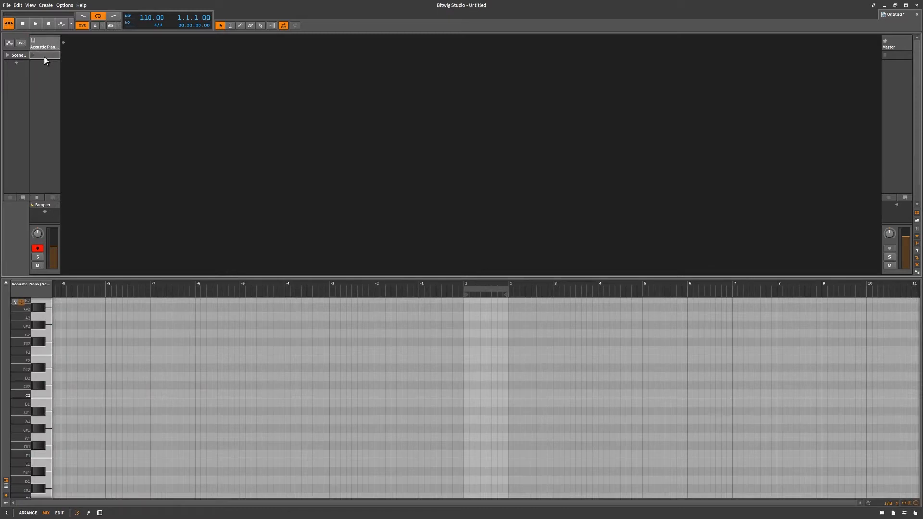
double_click(45, 56)
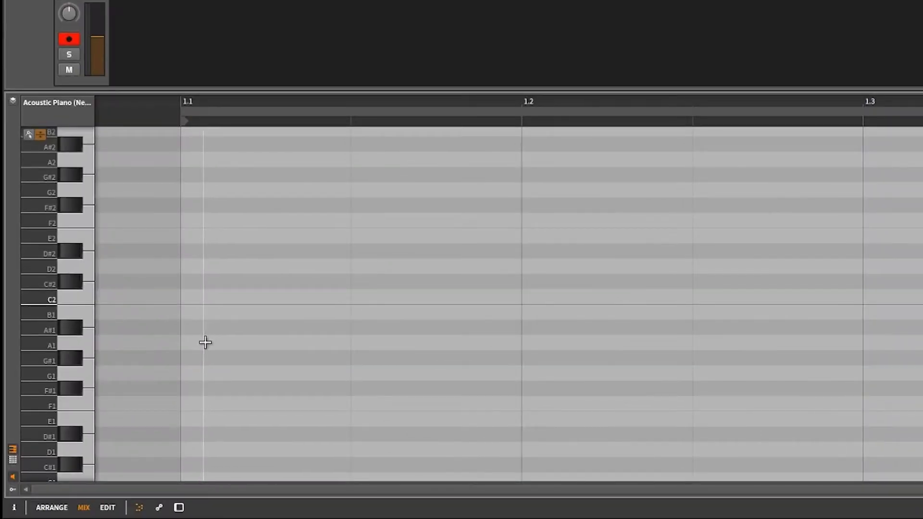
Step: Stack the notes A1, B1, C2, D2, E2, F2 and G2 at 1.1 in the clip
double_click(115, 421)
double_click(141, 404)
double_click(250, 297)
double_click(262, 266)
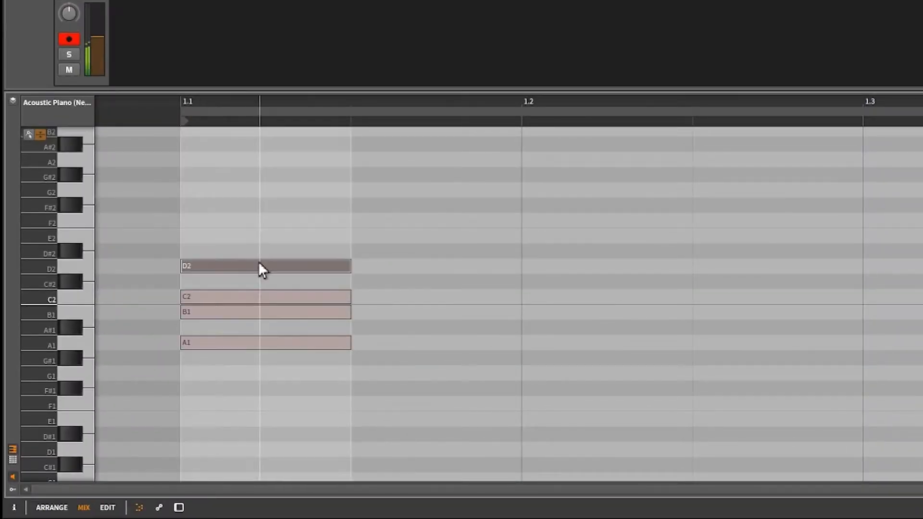
double_click(266, 237)
double_click(267, 220)
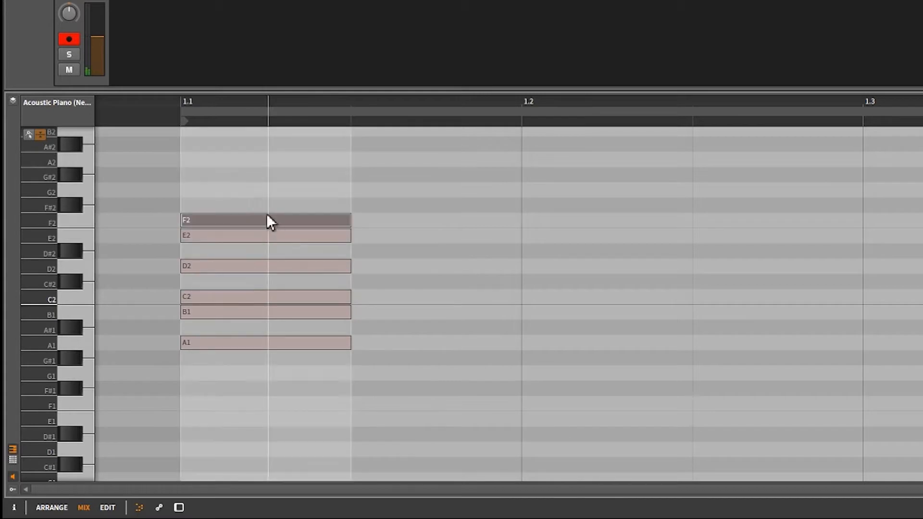
double_click(269, 193)
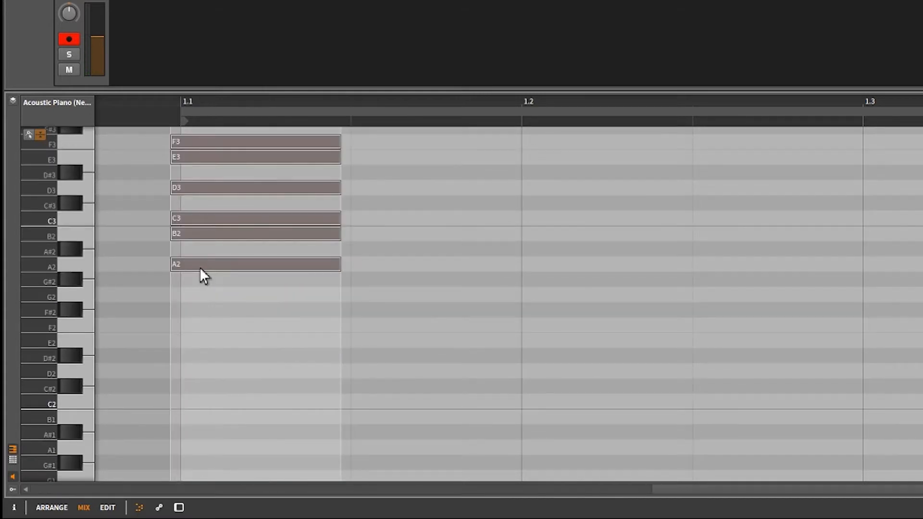
Step: Move the seven stacked notes ahead of 1.1 and transpose them to B2, C#3, D3, E3, F#3, G3 and A3
left_click_drag(200, 267, 210, 270)
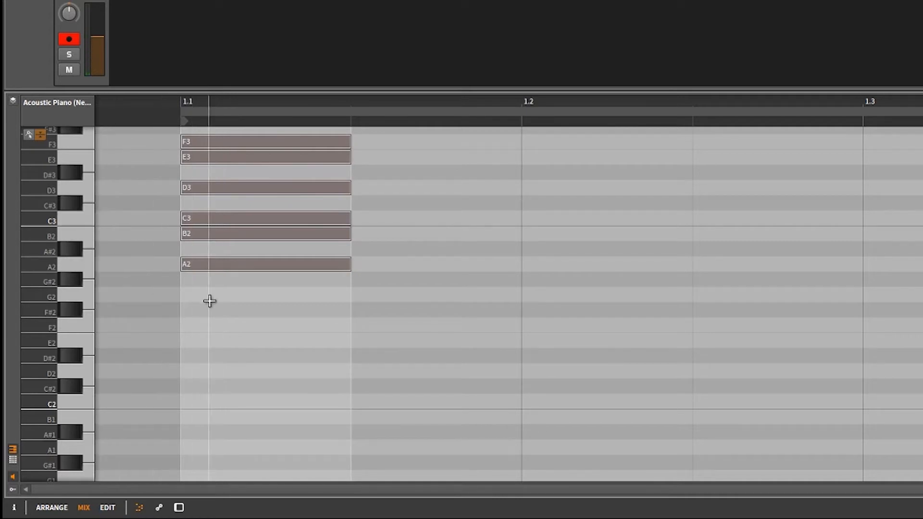
scroll(209, 302, "up", 3)
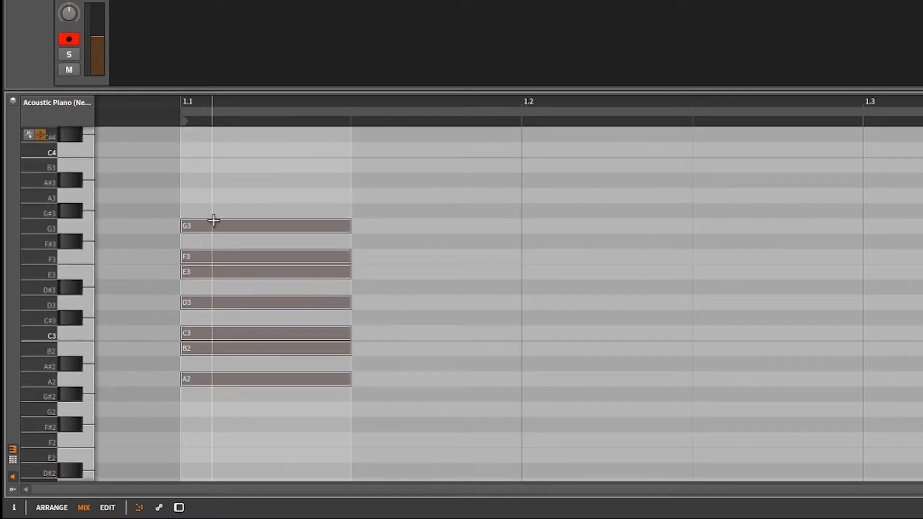
left_click_drag(247, 192, 406, 423)
left_click_drag(259, 224, 97, 233)
left_click_drag(160, 231, 191, 233)
left_click_drag(192, 379, 195, 358)
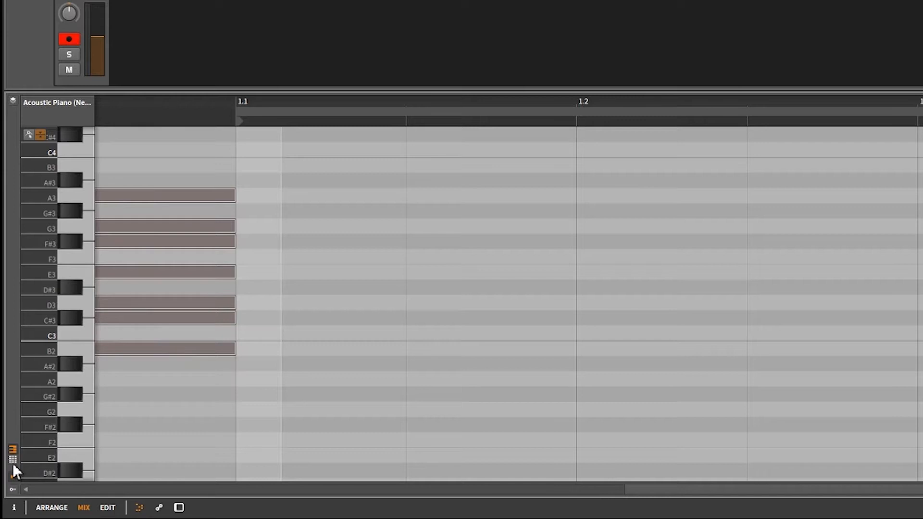
Step: Show only the keys in use in the note editor and extend the clip's loop to four bars
left_click(12, 447)
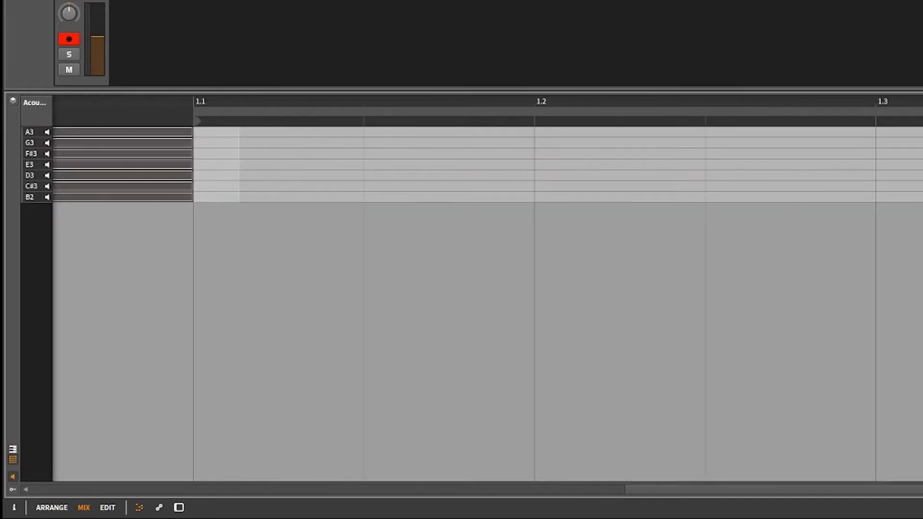
left_click(15, 508)
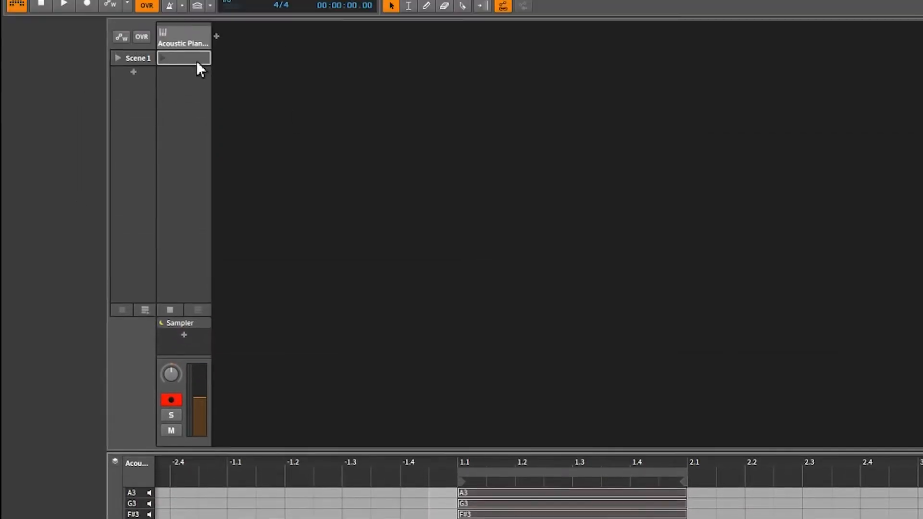
left_click(197, 61)
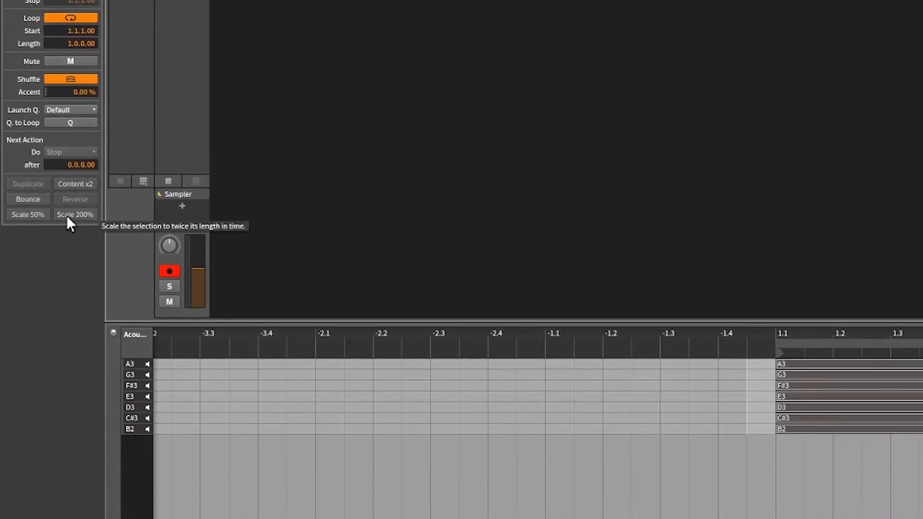
left_click(75, 184)
left_click(76, 154)
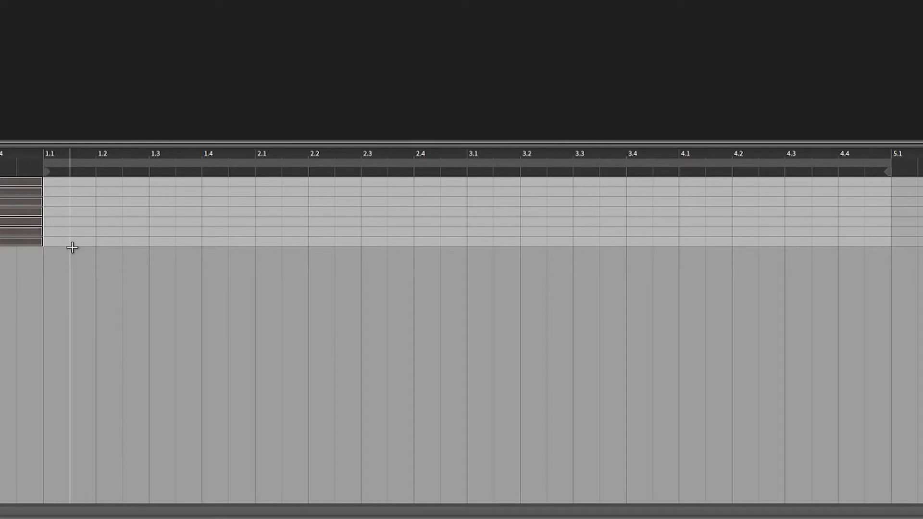
Step: Build a one-beat chord of B2, D3 and F#3 at 1.1, with the grid set to 1/4
double_click(57, 241)
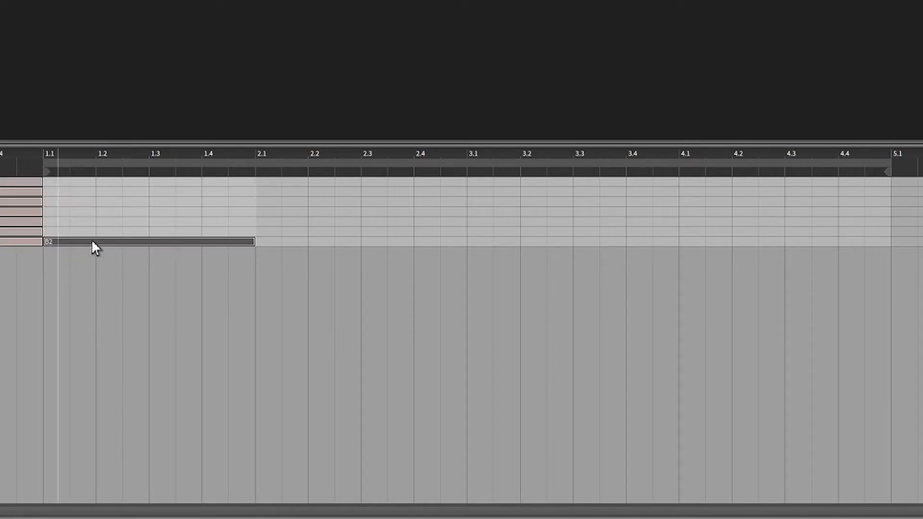
left_click_drag(253, 245, 92, 245)
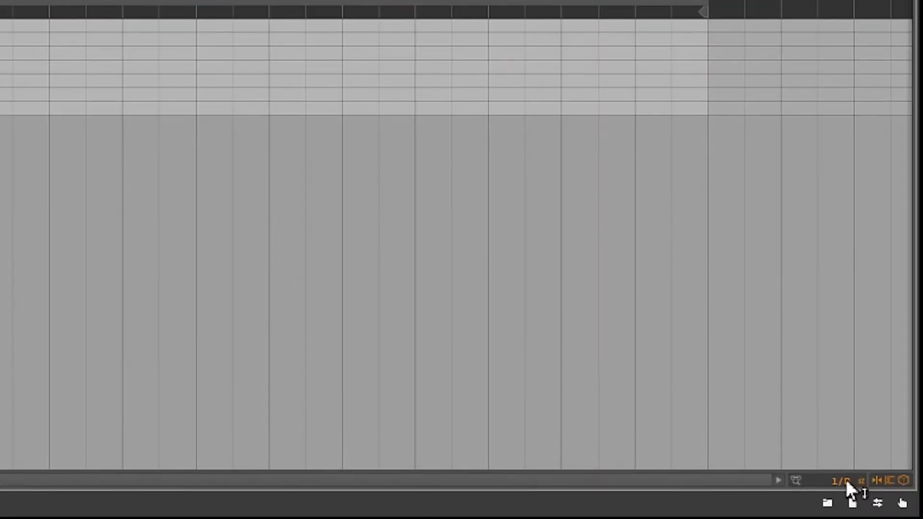
left_click_drag(846, 481, 846, 471)
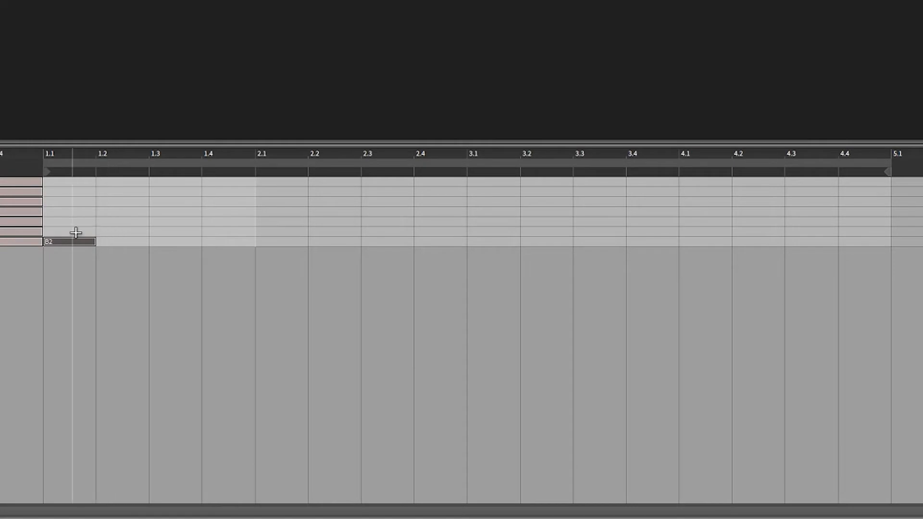
double_click(68, 221)
double_click(66, 202)
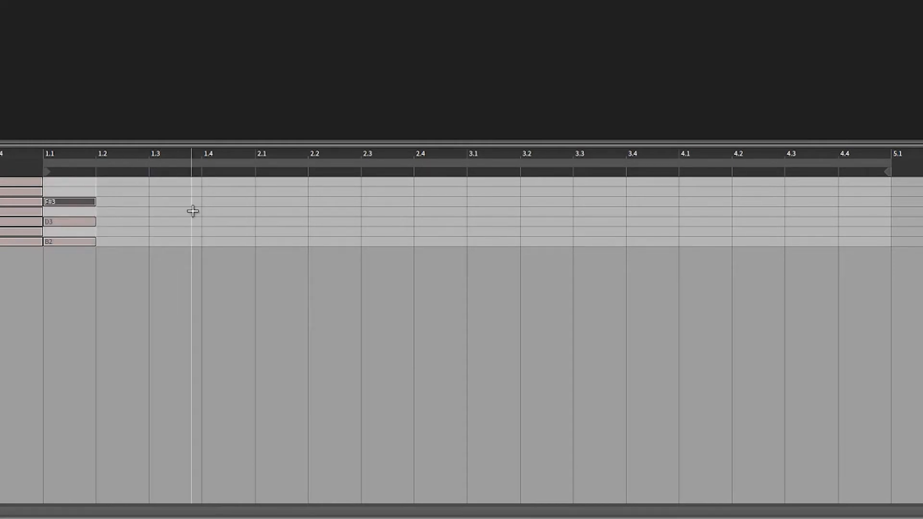
Step: Add the same one-beat F#3, D3 and B2 chord at 2.1 and at 3.1
double_click(273, 202)
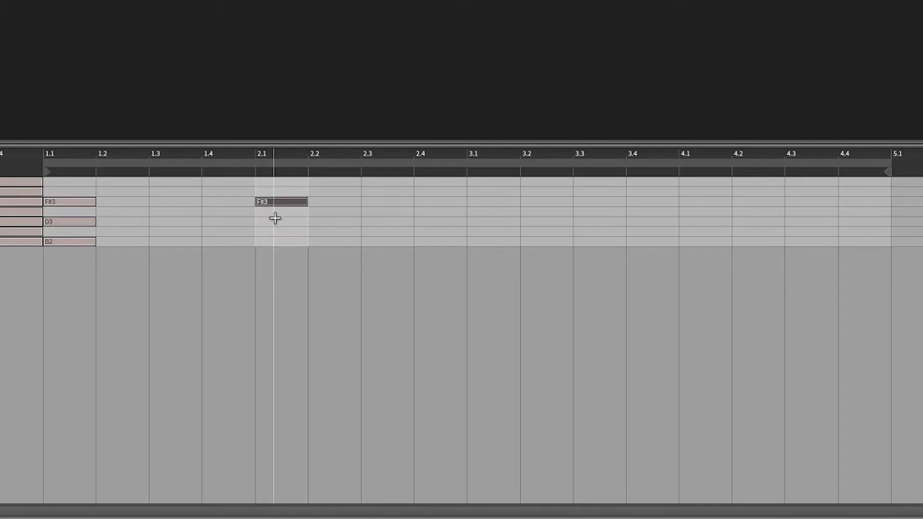
double_click(275, 222)
double_click(275, 245)
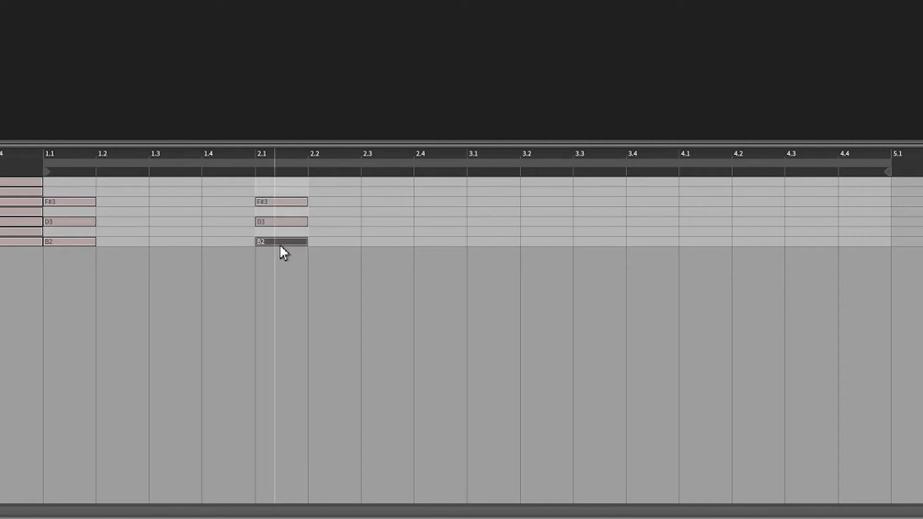
double_click(476, 202)
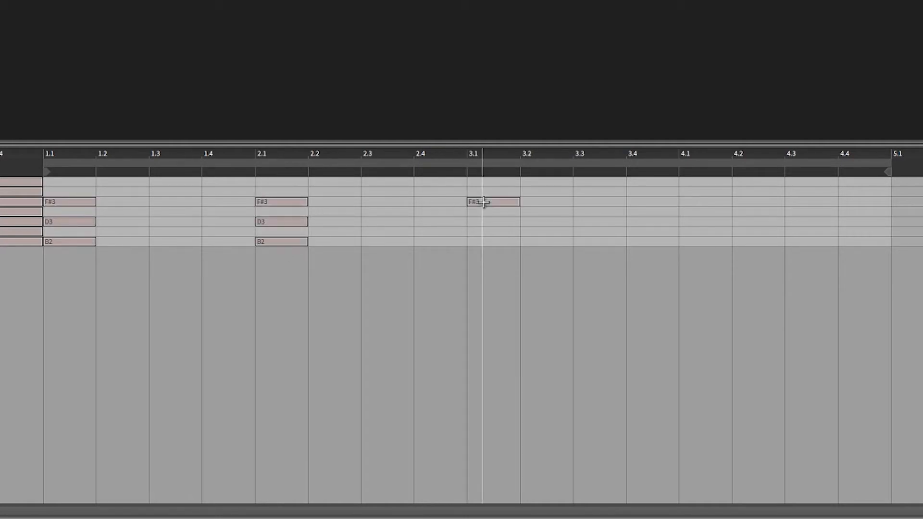
double_click(486, 222)
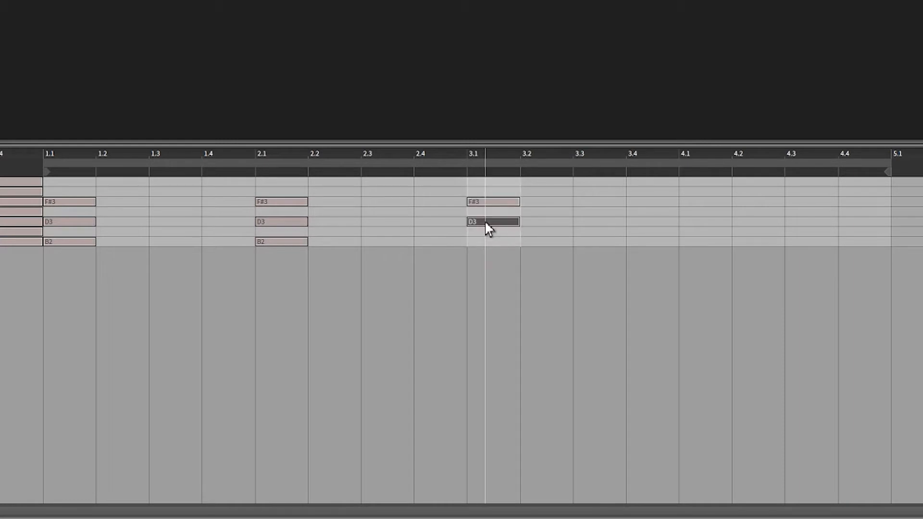
left_click(489, 246)
double_click(489, 244)
Step: Copy the chord at 3.1 to 4.1 and play back the clip
left_click_drag(438, 186, 500, 283)
left_click_drag(488, 241, 708, 242)
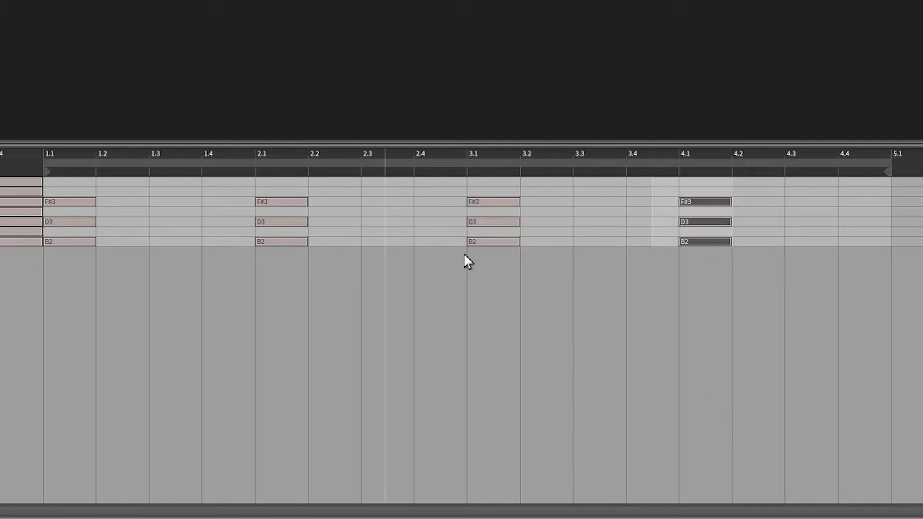
key("space")
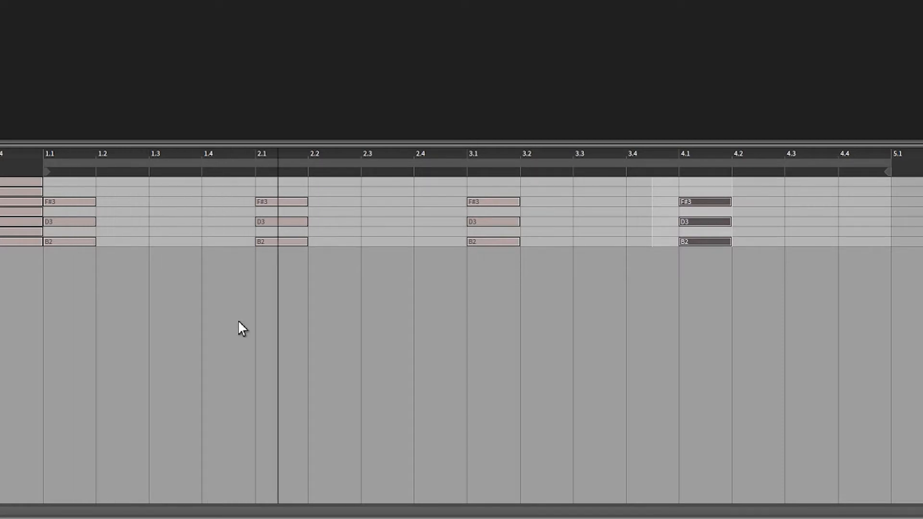
key("space")
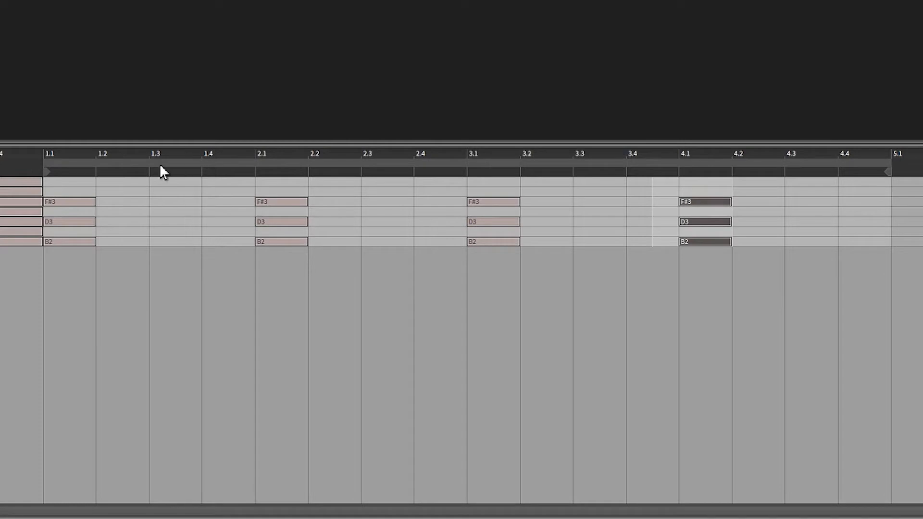
Step: Add one-beat E3 and G3 notes at 1.2
double_click(116, 211)
double_click(115, 192)
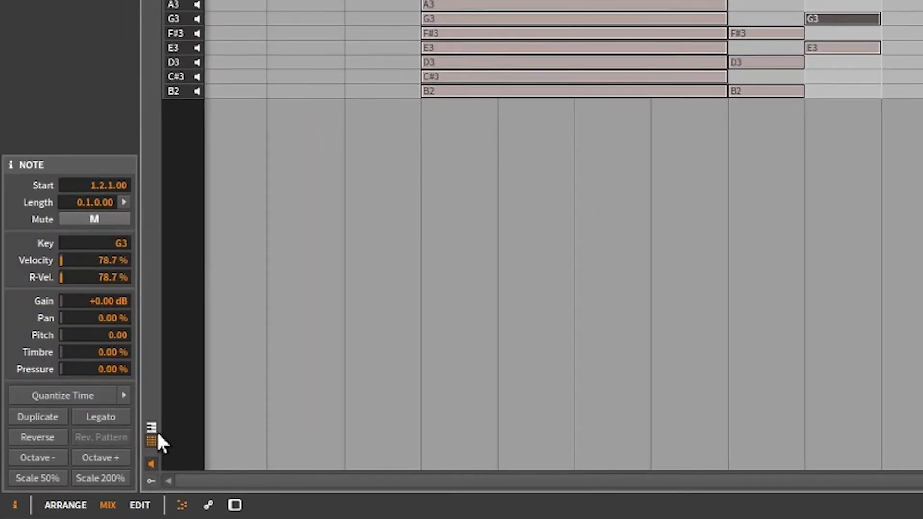
Step: Show the full keyboard and copy the stacked scale notes before 1.1 one octave up, to B3 through A4
left_click(150, 428)
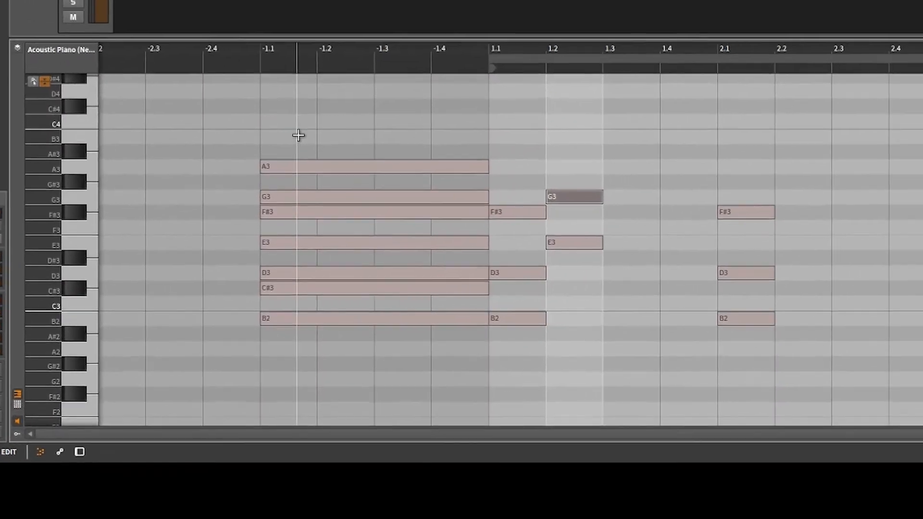
left_click_drag(408, 95, 589, 416)
left_click_drag(309, 319, 311, 144)
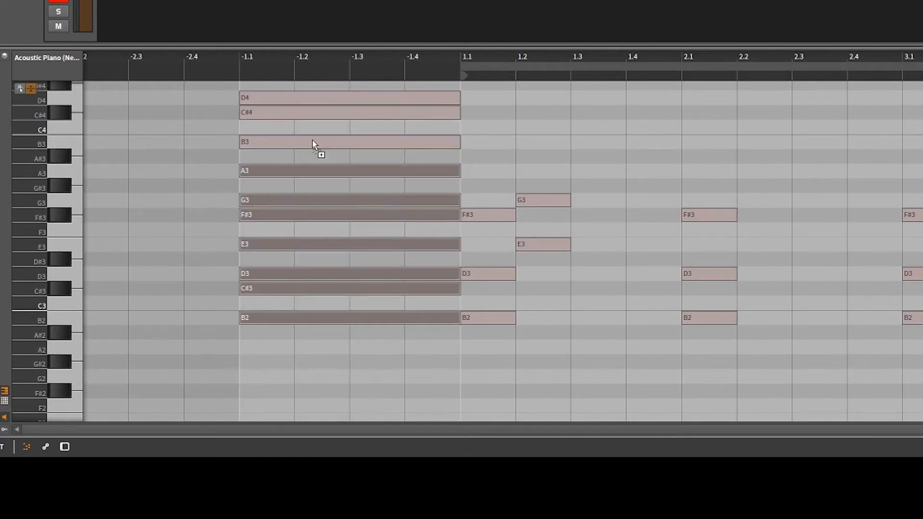
left_click_drag(313, 141, 316, 140)
Step: Copy the stacked scale notes one octave down, to B1 through A2, and return to showing only the used keys
scroll(417, 204, "up", 3)
scroll(425, 202, "down", 3)
left_click_drag(367, 146, 366, 359)
scroll(251, 353, "up", 5)
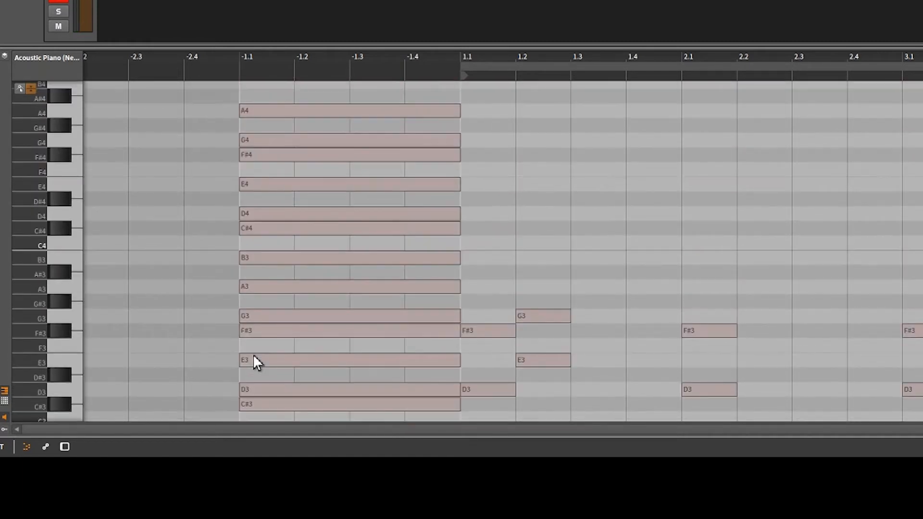
scroll(256, 355, "down", 2)
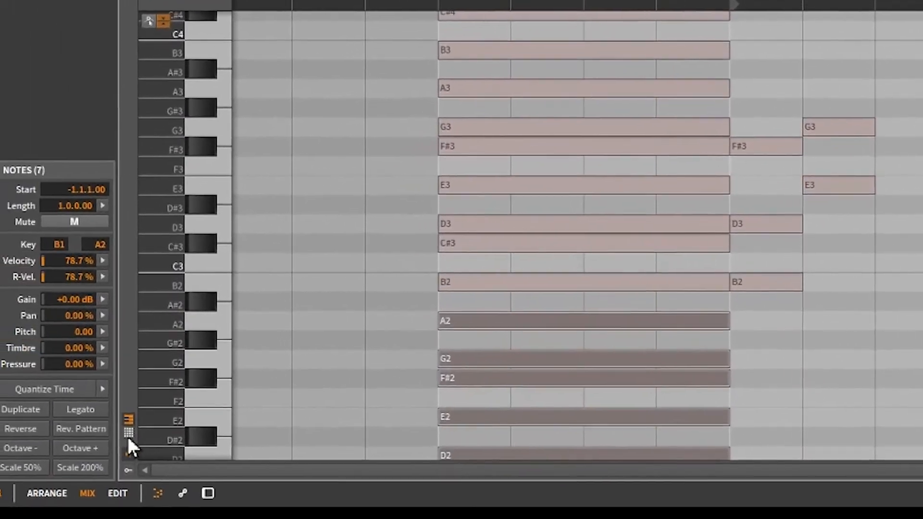
left_click(78, 408)
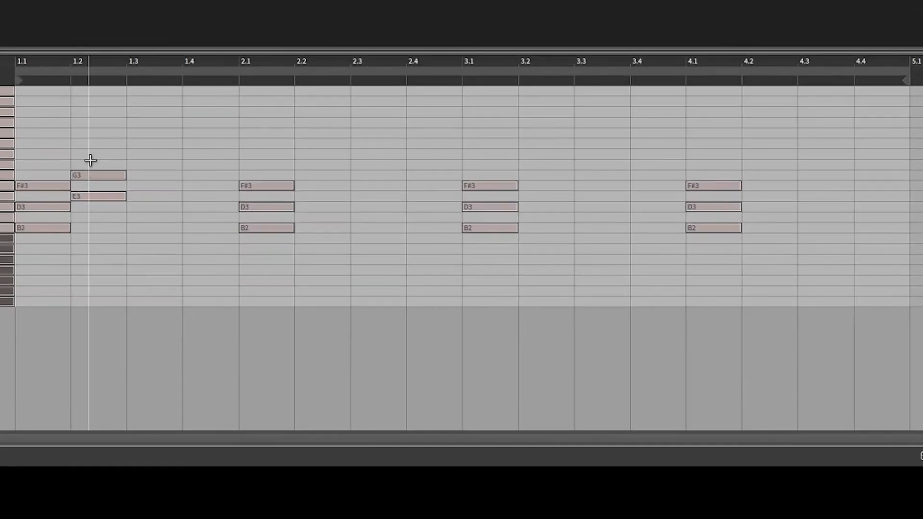
Step: Add B3 at 1.2 shortened to one beat, and set the grid to 1/8
double_click(406, 127)
left_click_drag(295, 154, 126, 154)
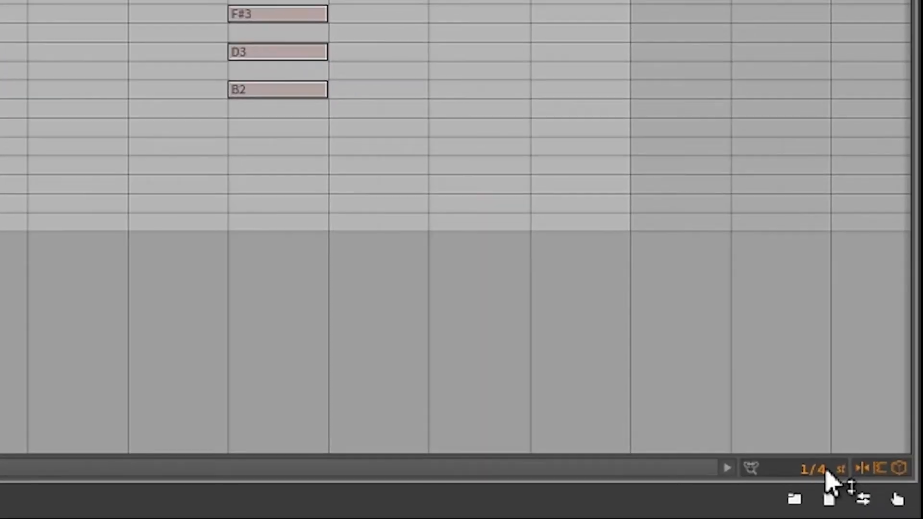
left_click_drag(826, 469, 826, 459)
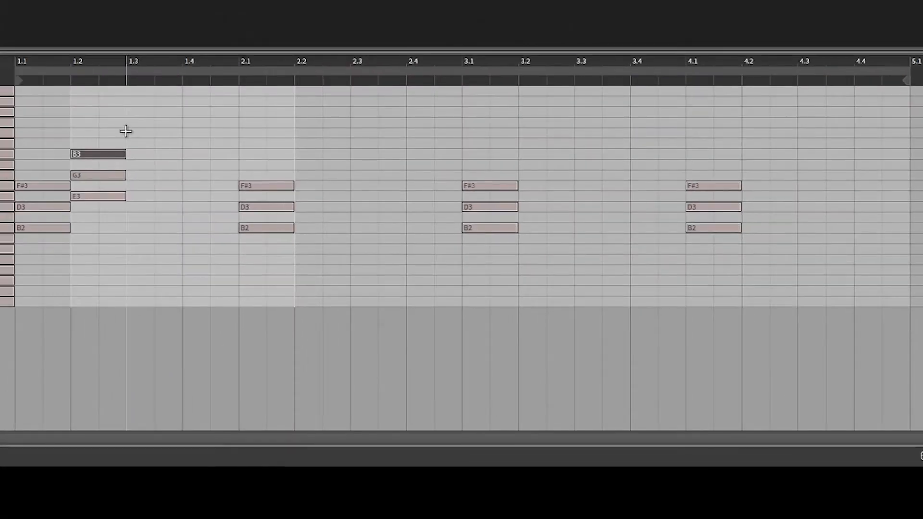
Step: Shorten the 1.2 chord to an eighth and follow it with eighth-note F#3–A3–C#4 and G3–B3–D4 chords and a one-beat F#3–A3–C#4
left_click_drag(125, 130, 117, 240)
left_click_drag(124, 154, 165, 177)
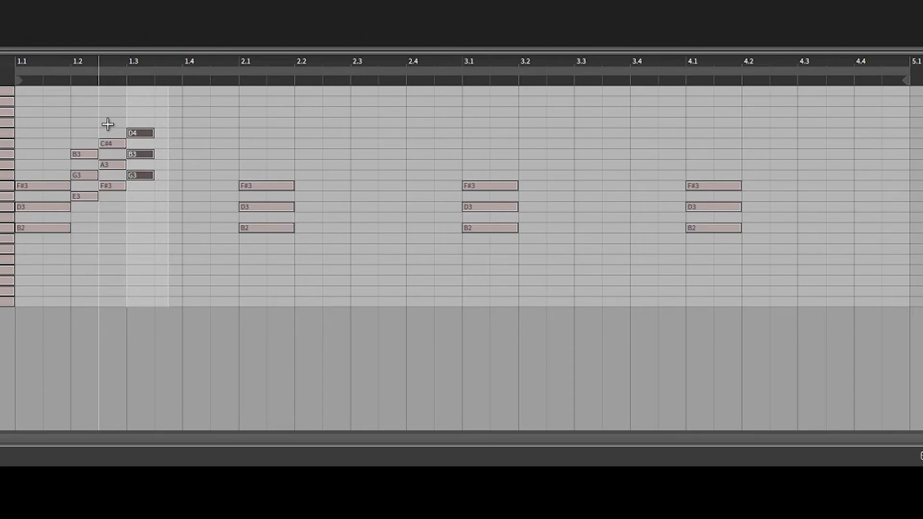
left_click_drag(107, 125, 173, 191)
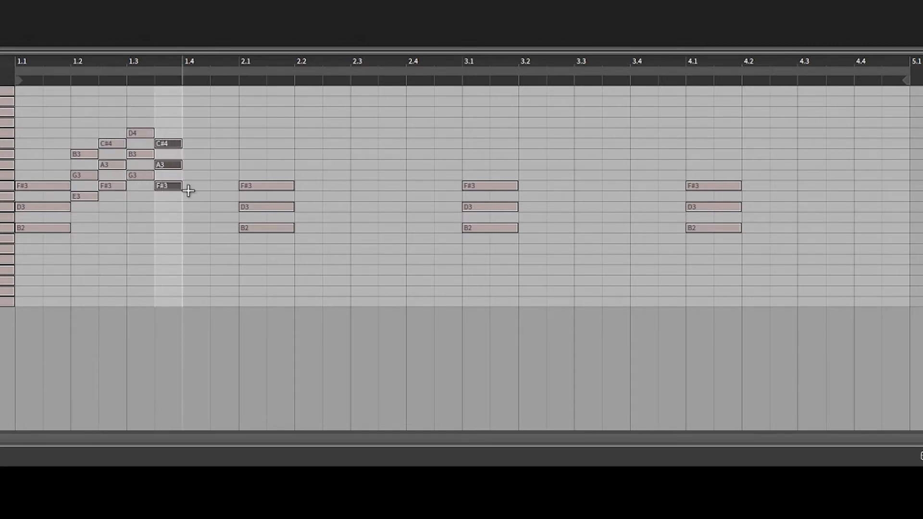
left_click_drag(181, 189, 207, 189)
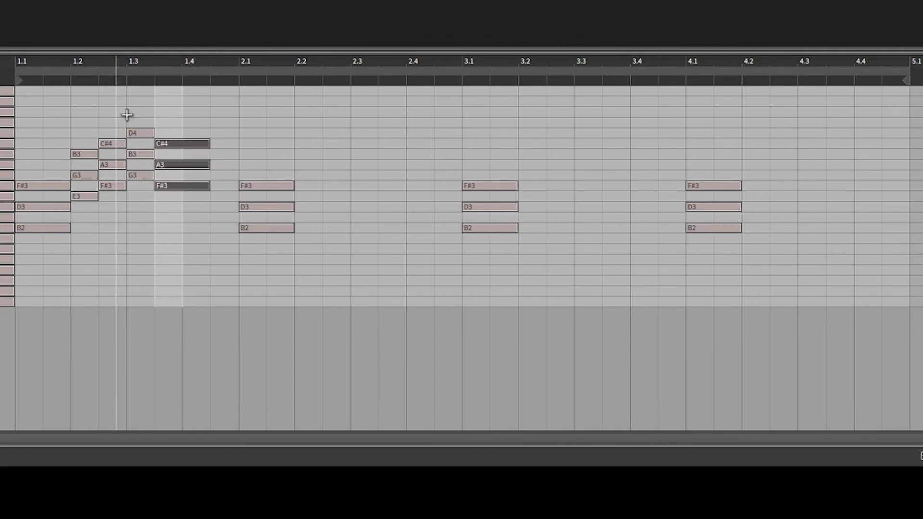
Step: Copy the 1.3 chord to the last eighth of bar 1, and copy bar 1's chords from 1.2 onward into bars 2, 3 and 4
left_click_drag(136, 118, 147, 189)
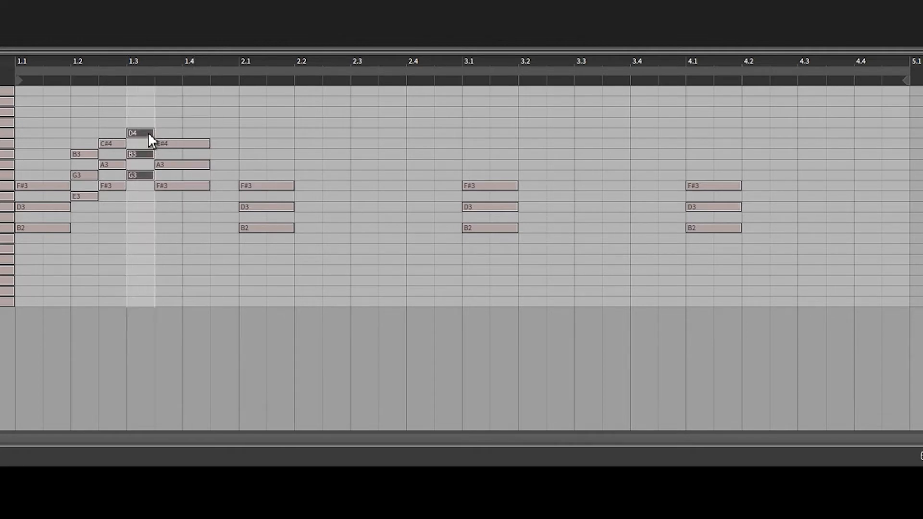
left_click_drag(146, 136, 229, 135)
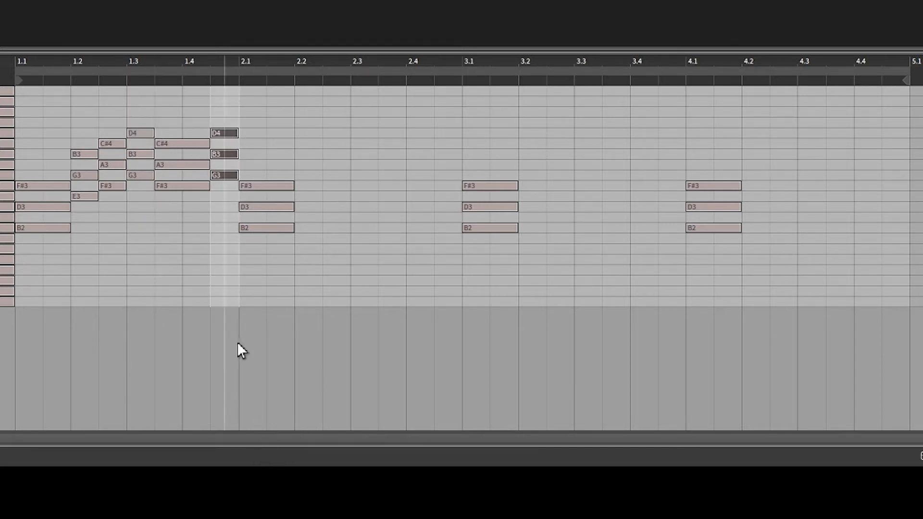
left_click_drag(76, 127, 237, 213)
left_click_drag(88, 197, 775, 198)
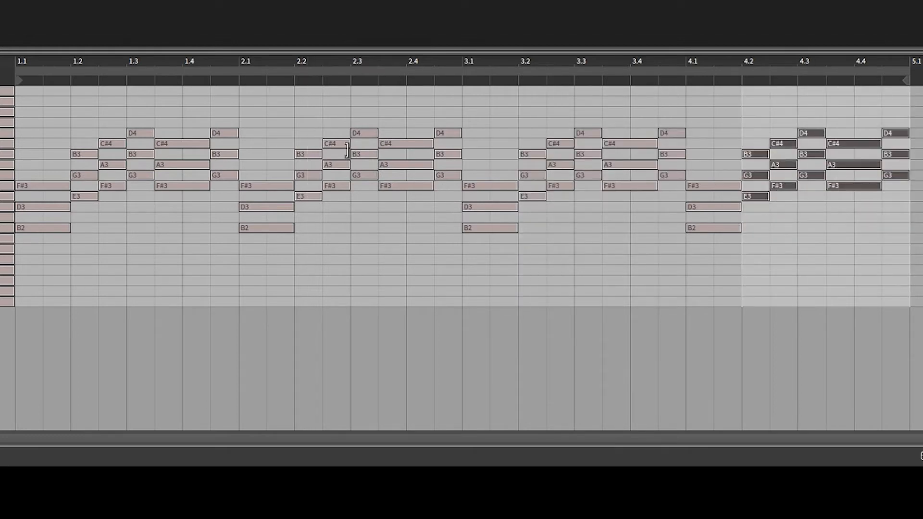
left_click(399, 227)
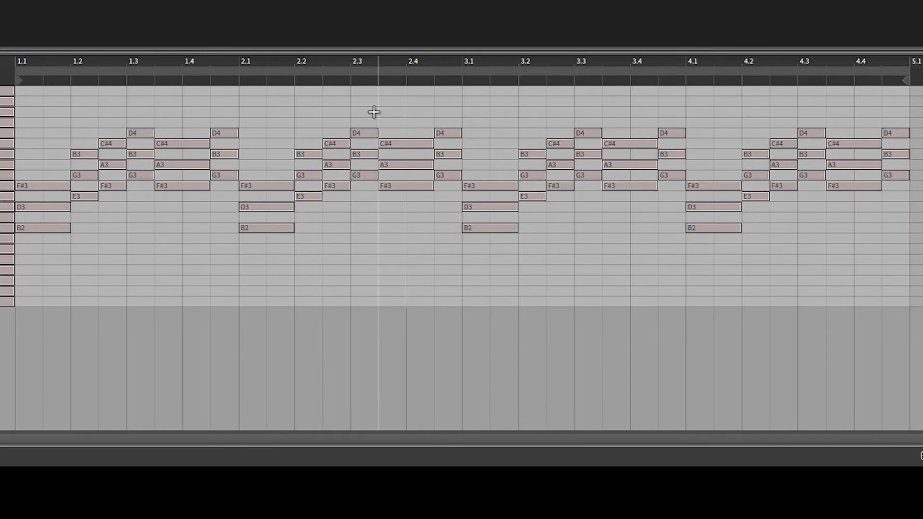
Step: Lower the 2.3 chord to F#3–A3–C#4 and raise the one-beat chord after it to G3–B3–D4
left_click_drag(361, 123, 365, 189)
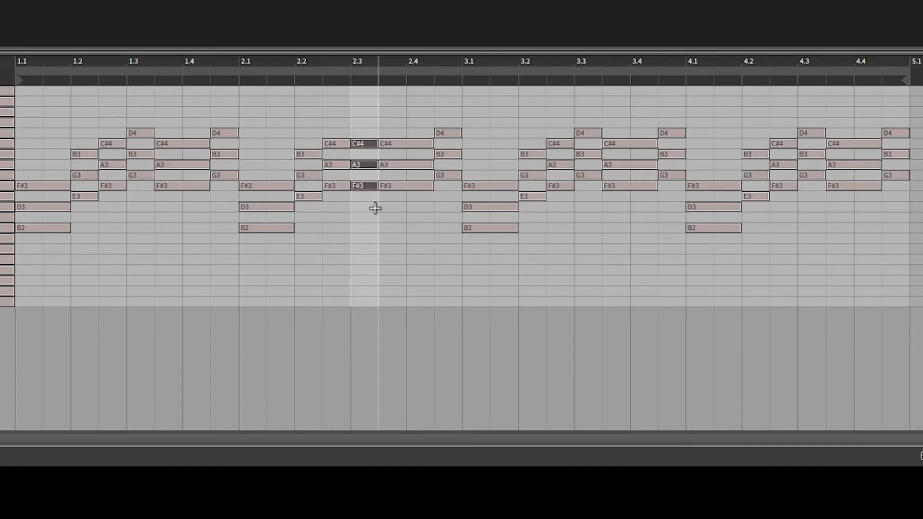
left_click(405, 146)
key("Up")
left_click(406, 164)
key("Up")
left_click(403, 186)
key("Up")
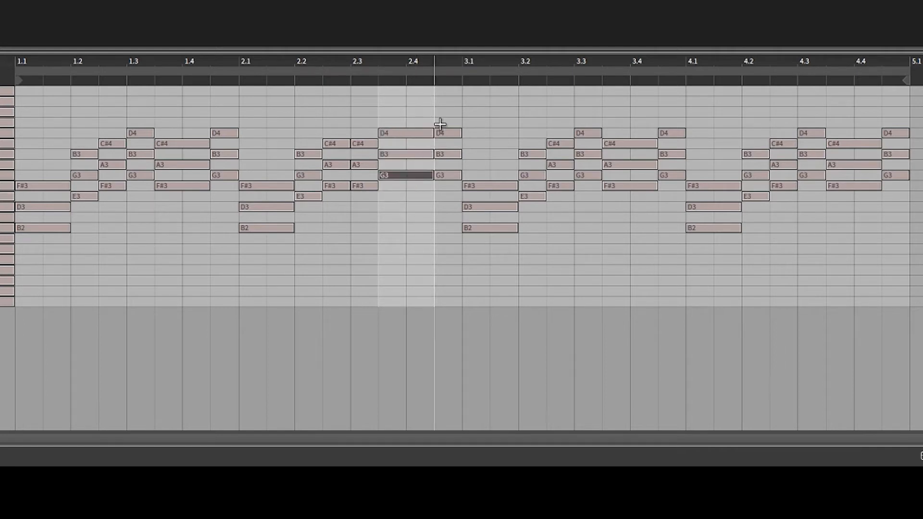
Step: Lower the last eighth-note chord of bar 2 to F#3–A3–C#4 and change the chord just before 2.3 to B2–D3–F#3
left_click_drag(451, 123, 454, 201)
key("Down")
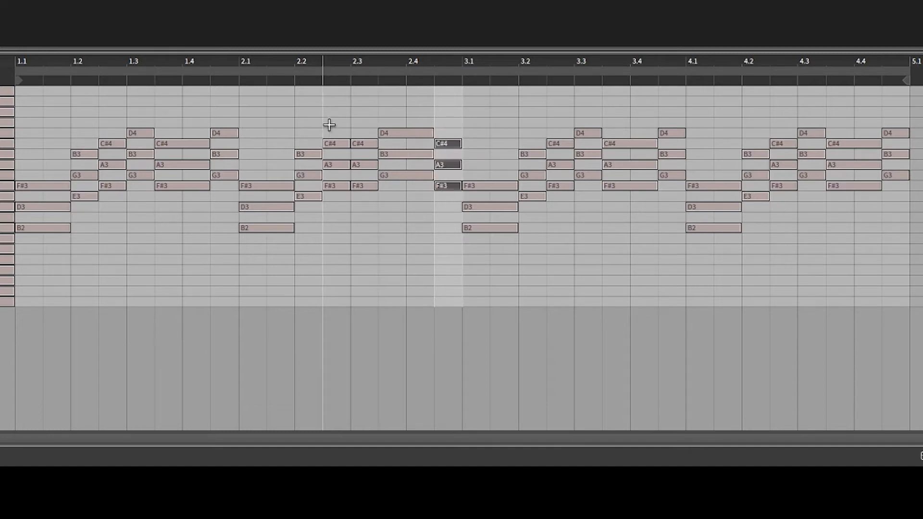
left_click_drag(329, 125, 335, 192)
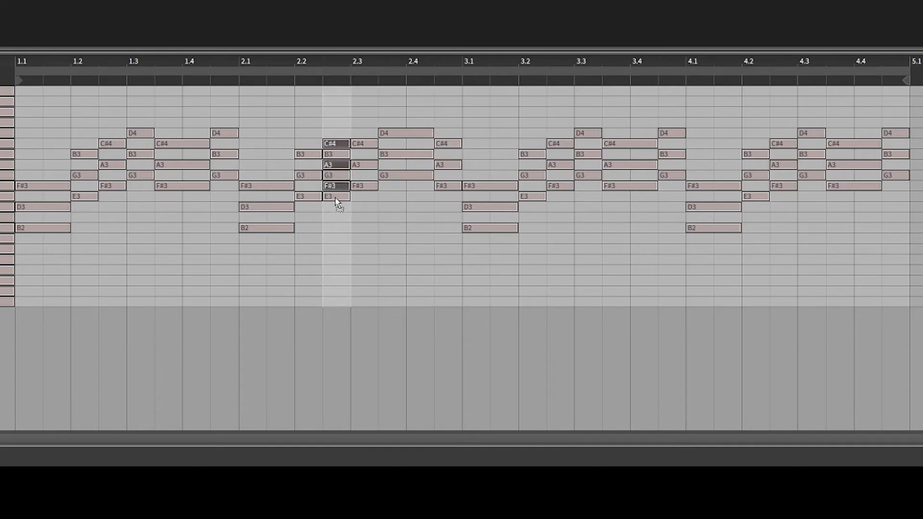
double_click(336, 207)
left_click_drag(335, 207, 332, 226)
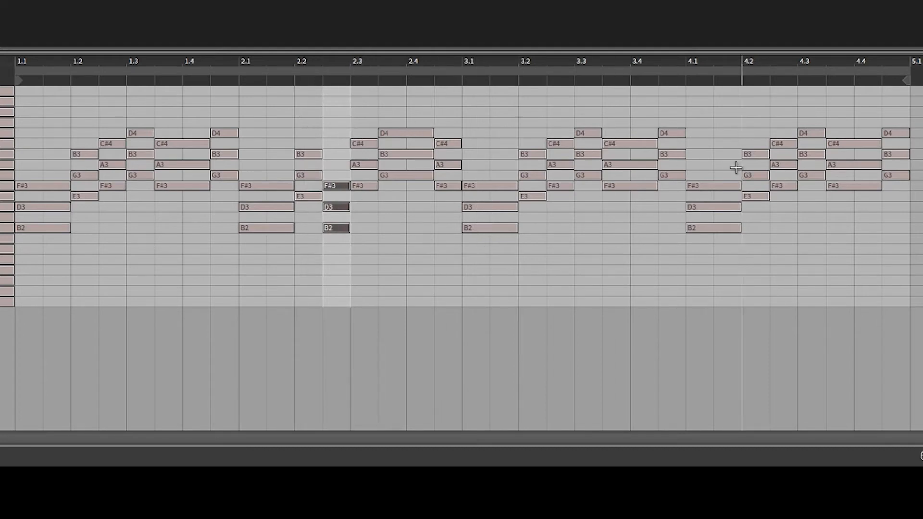
Step: Delete the bar 4 chords from 4.2 up to the last eighth
left_click_drag(752, 122, 857, 236)
key("Delete")
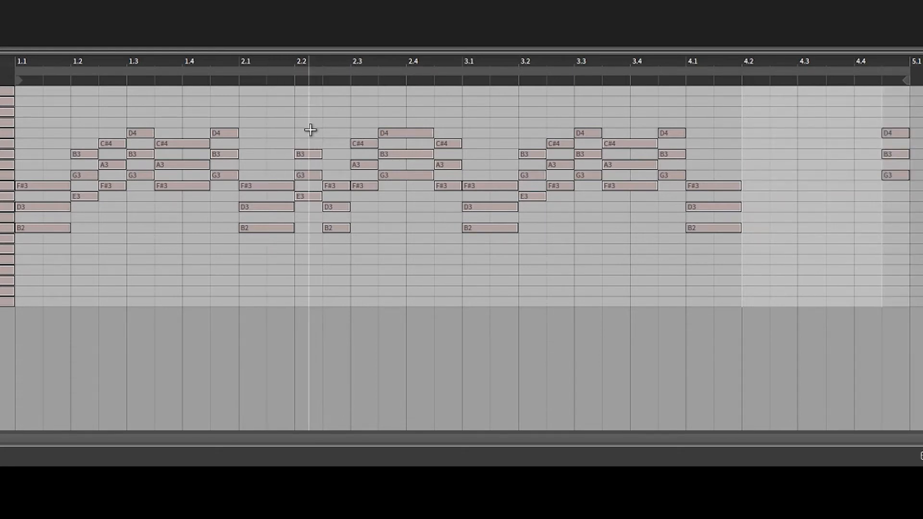
left_click_drag(310, 130, 451, 266)
left_click_drag(311, 152, 761, 151)
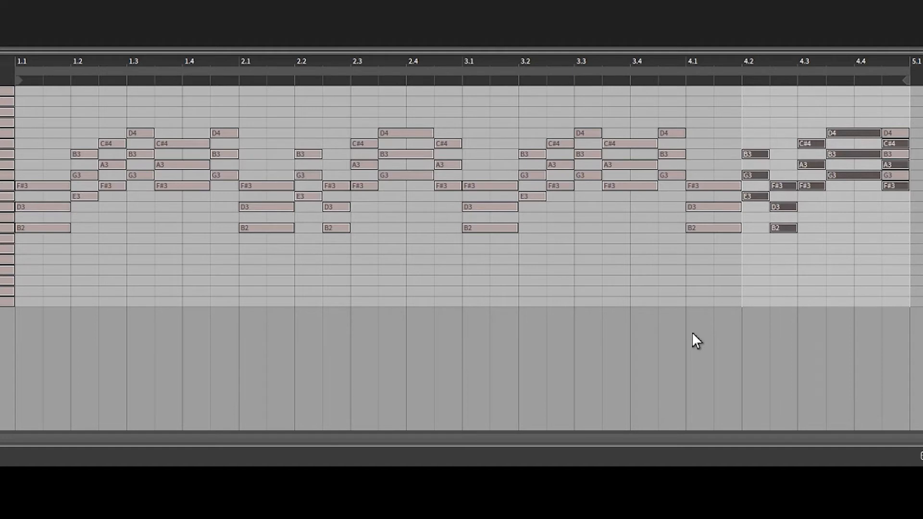
key("Delete")
left_click(772, 157)
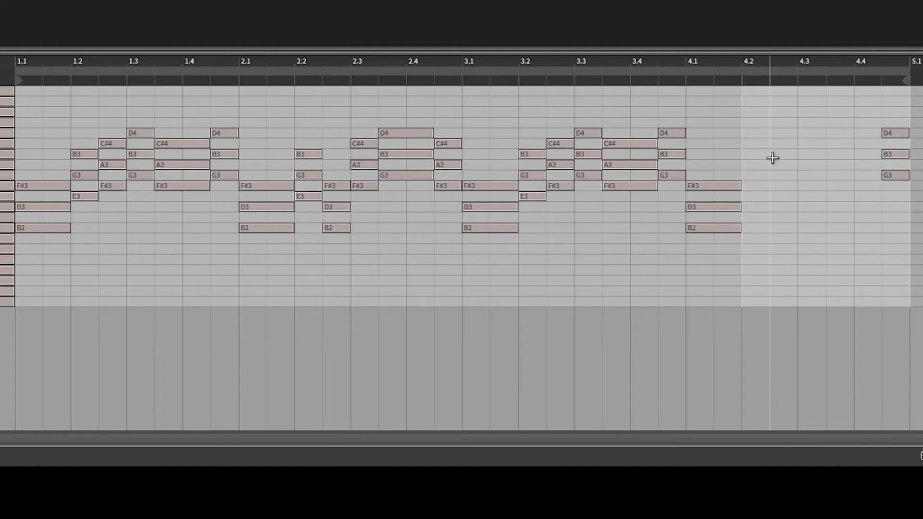
Step: Copy bar 2's chords from 2.2 onward into bar 4, starting at 4.2
left_click_drag(299, 121, 449, 250)
left_click_drag(304, 188, 755, 196)
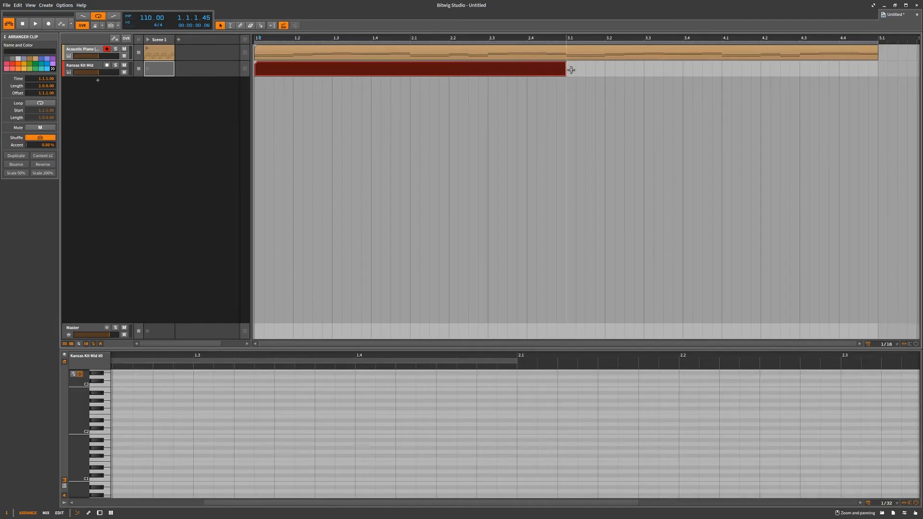
Step: Make the Kansas Kit Mid clip two bars long and shorten the arranger loop to end at 3.1
left_click(451, 68)
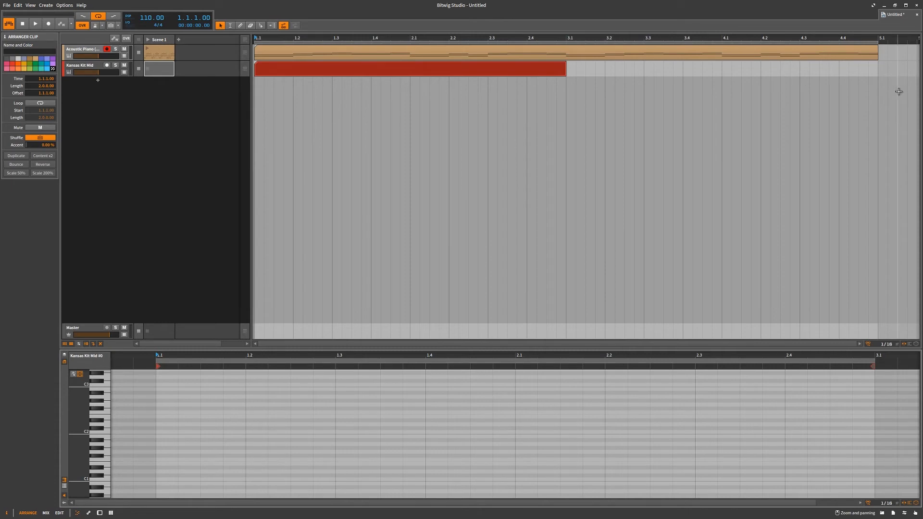
left_click_drag(878, 45, 567, 46)
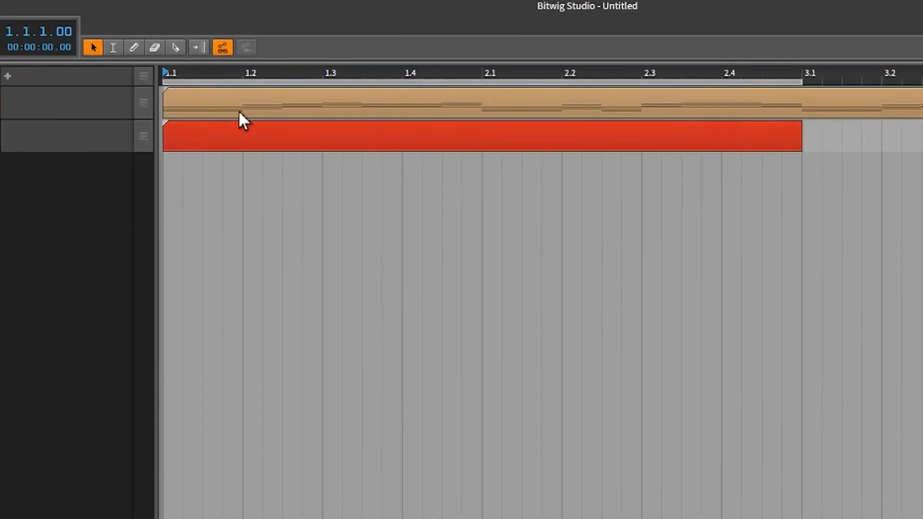
Step: Enlarge the note editor for the piano clip and layer the whole track timelines of the Acoustic Piano and Kansas Kit Mid together
left_click(553, 449)
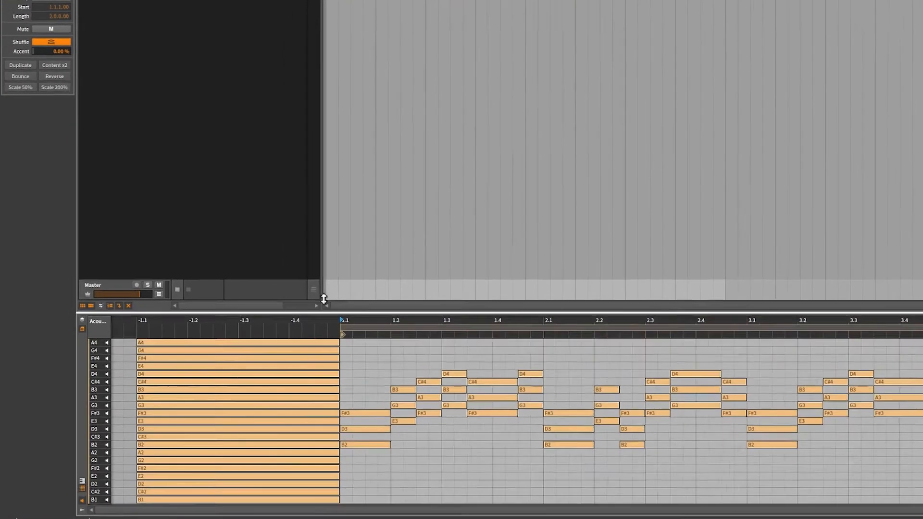
left_click_drag(253, 352, 251, 227)
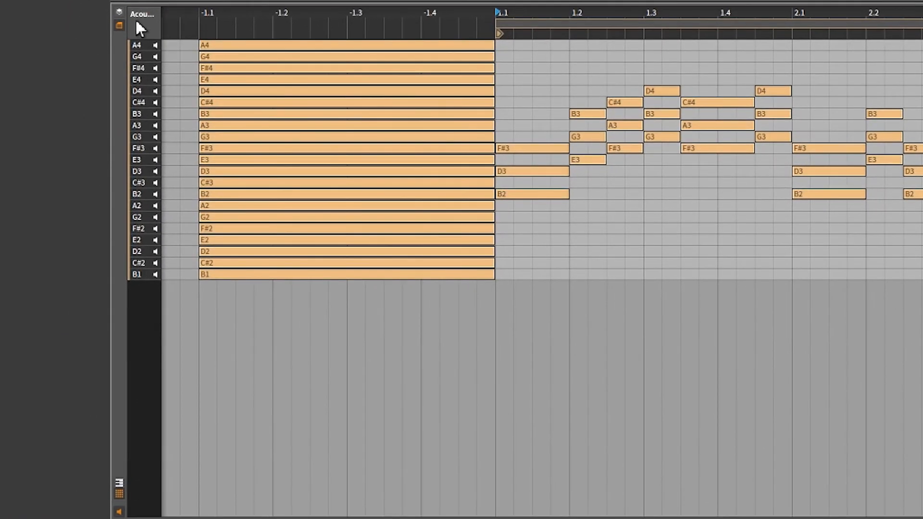
left_click(121, 11)
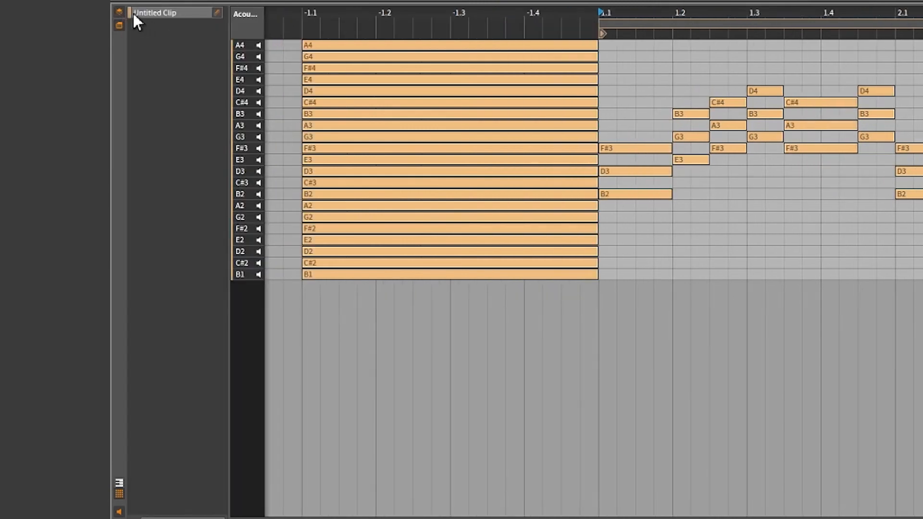
left_click(119, 25)
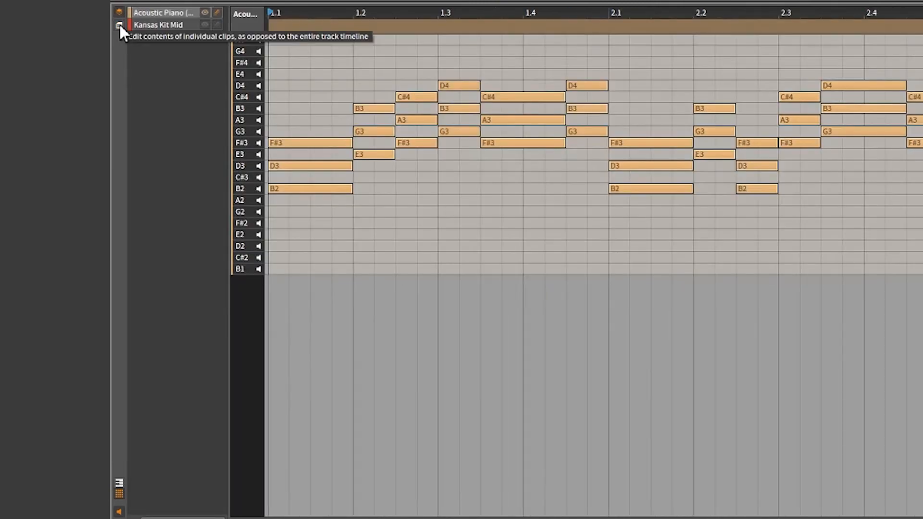
left_click(204, 25)
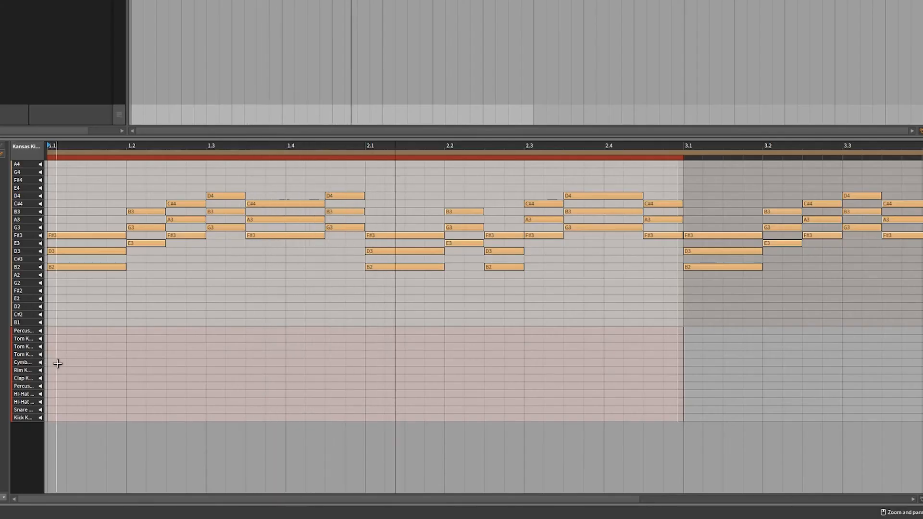
Step: Add short G1 cymbal notes on every eighth across the two-bar drum clip
left_click(95, 364)
left_click(139, 362)
left_click_drag(161, 345, 181, 363)
left_click_drag(182, 363, 426, 364)
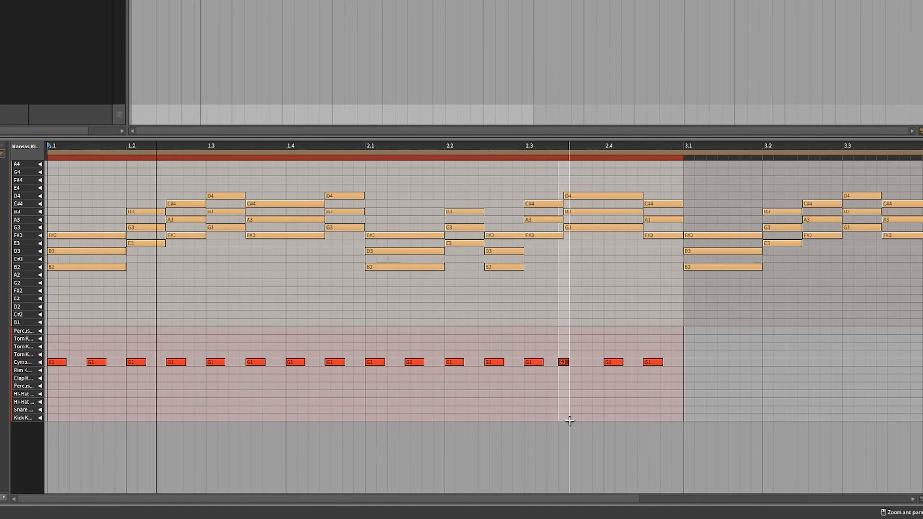
Step: Undo the doubled cymbal hits after 2.3, and add a short cymbal hit just before the offbeats of 1.2, 1.4, 2.2 and 2.4
left_click(585, 364)
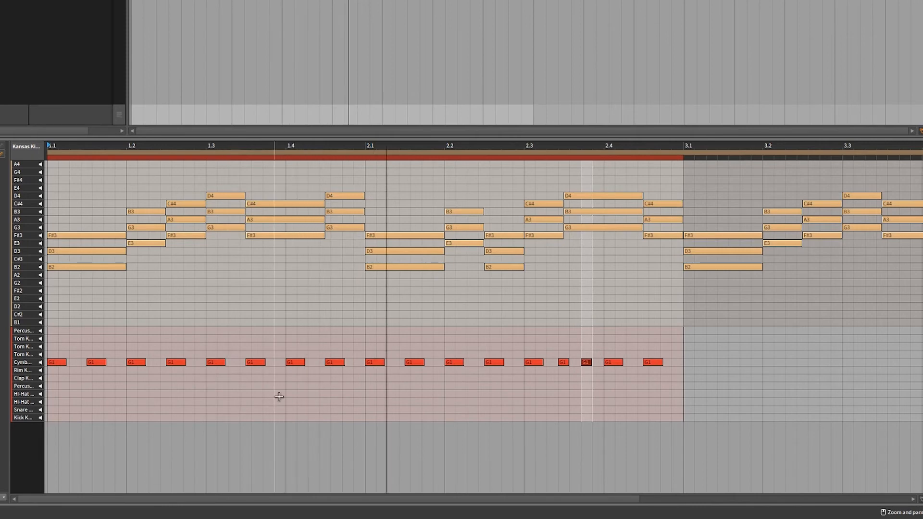
key("ctrl+z")
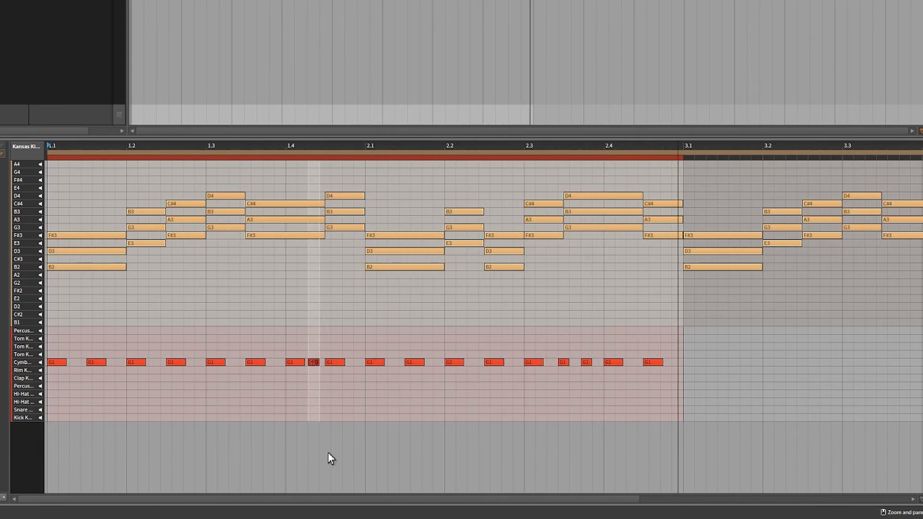
left_click(316, 365)
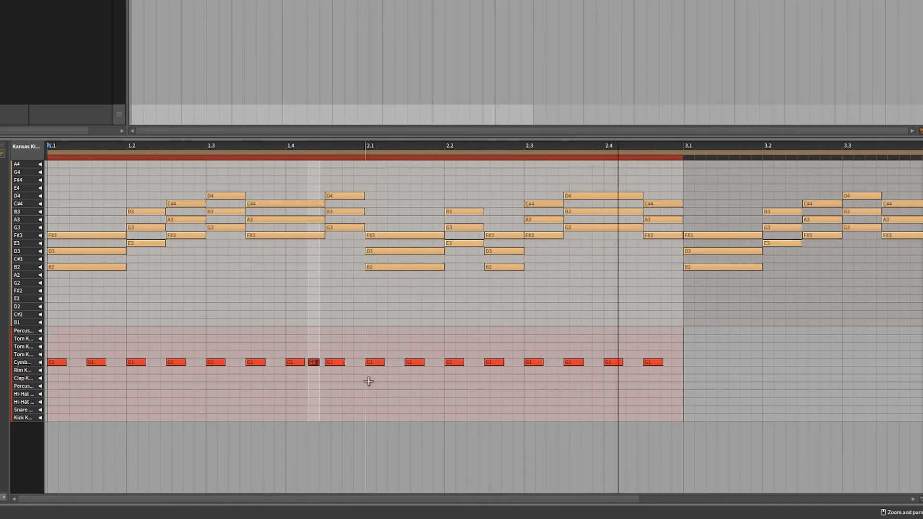
left_click(632, 364)
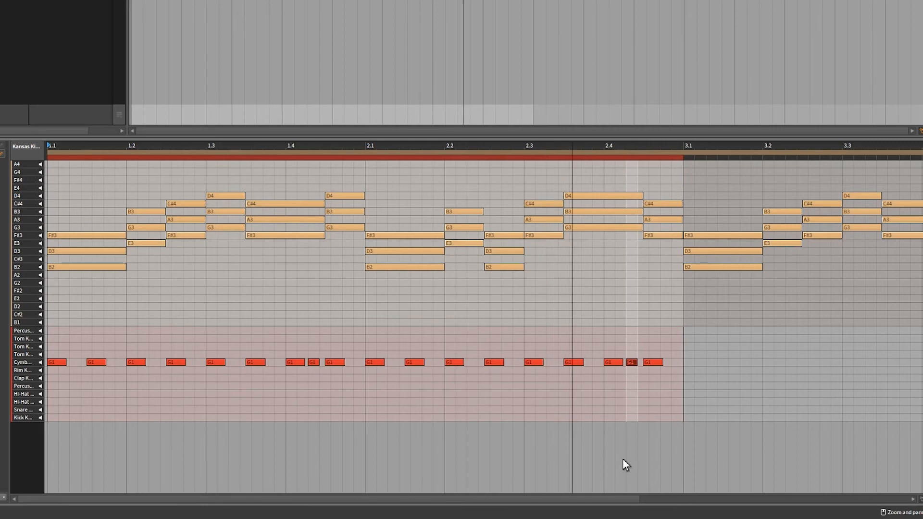
left_click(474, 363)
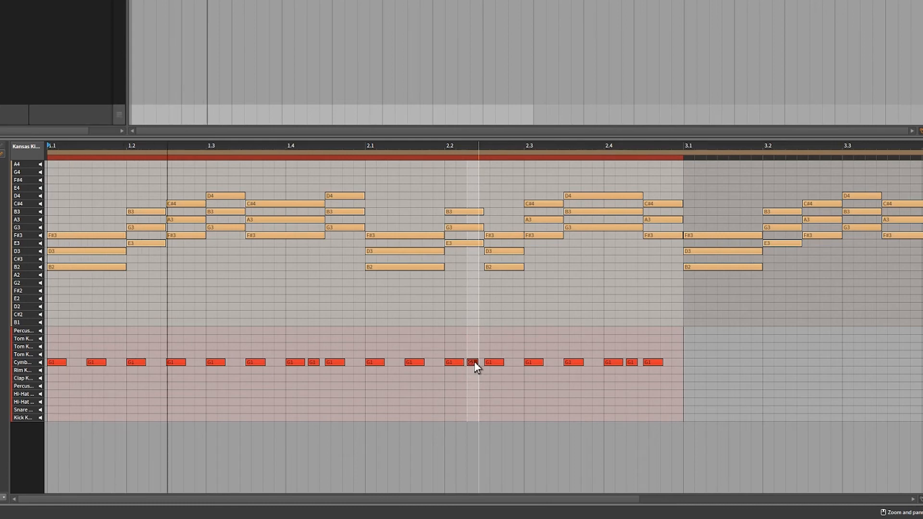
left_click(155, 363)
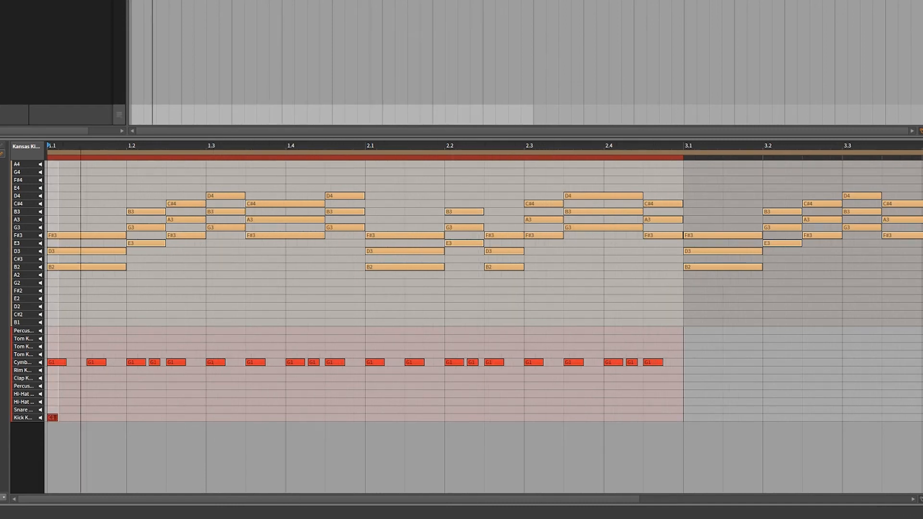
Step: Place eighth-note C1 kick notes on every beat of both bars in the drum clip
left_click_drag(58, 418, 77, 422)
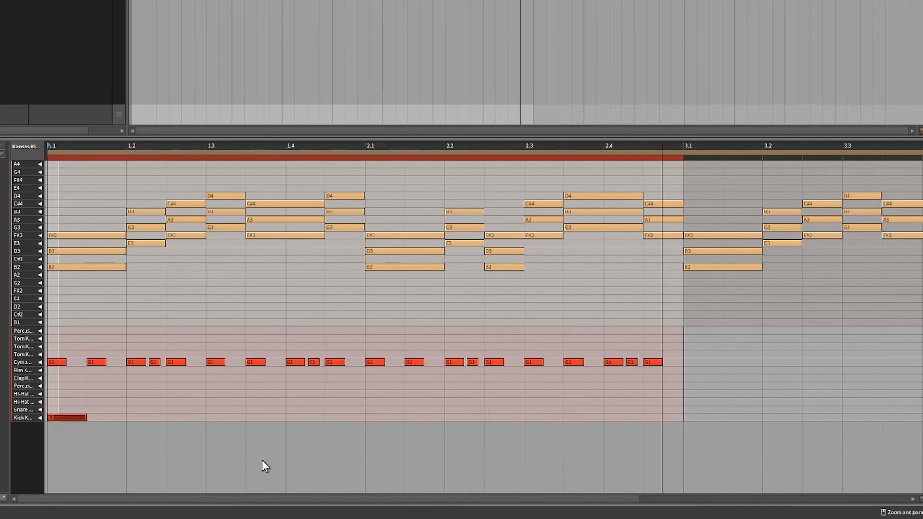
double_click(144, 418)
double_click(226, 418)
double_click(305, 417)
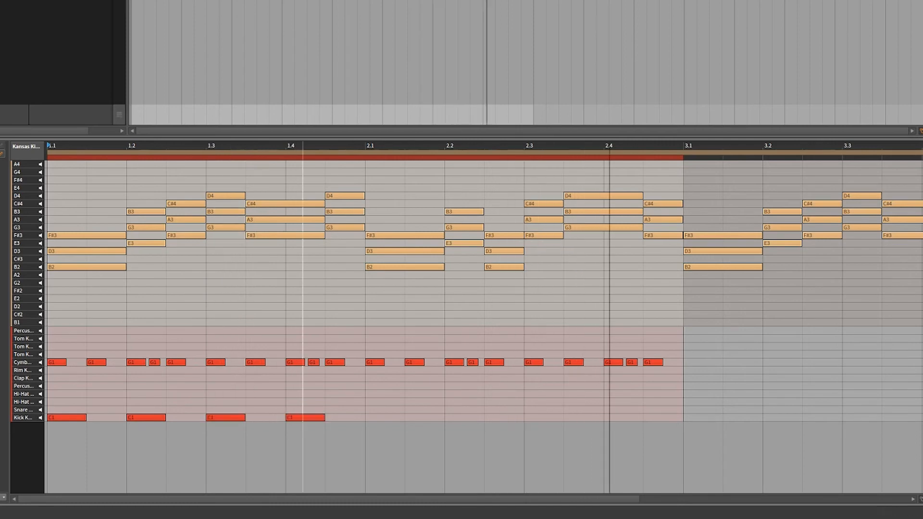
left_click_drag(328, 399, 394, 417)
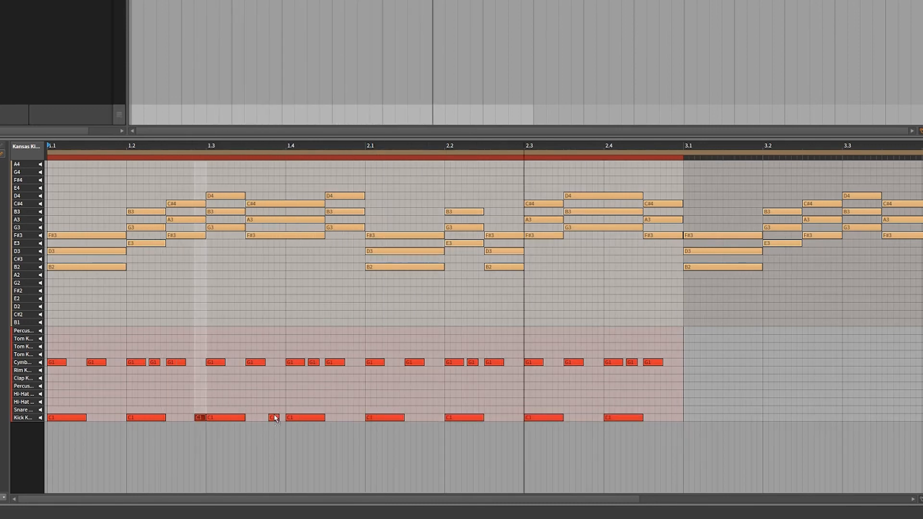
Step: Place a short kick note right before 1.4 and another right before 2.4
left_click_drag(276, 419, 282, 419)
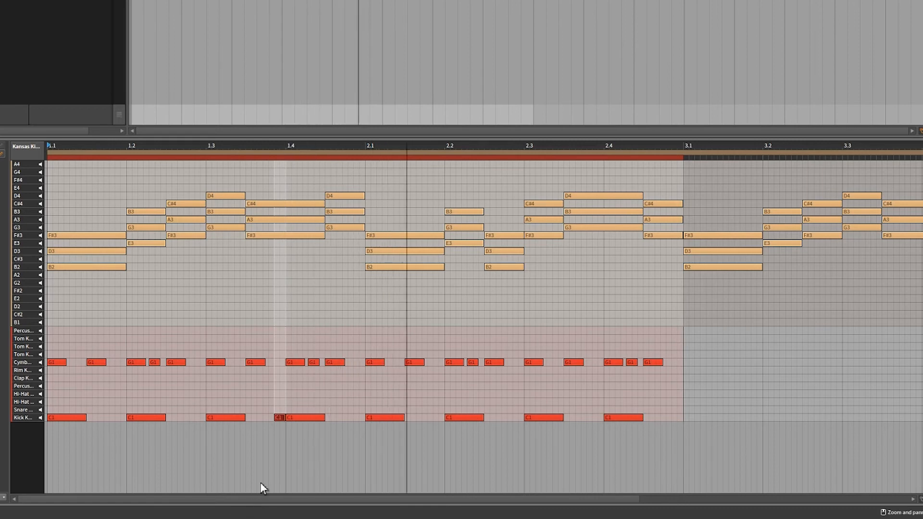
left_click_drag(595, 424, 598, 417)
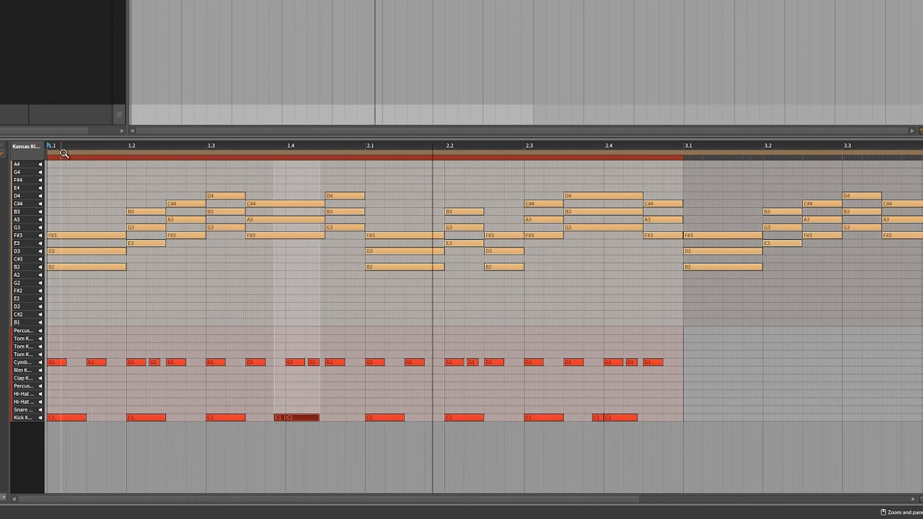
Step: Add a run of five very short C#1 snare notes leading into 1.2 and lower their velocity to near the minimum
left_click_drag(61, 154, 92, 195)
double_click(271, 419)
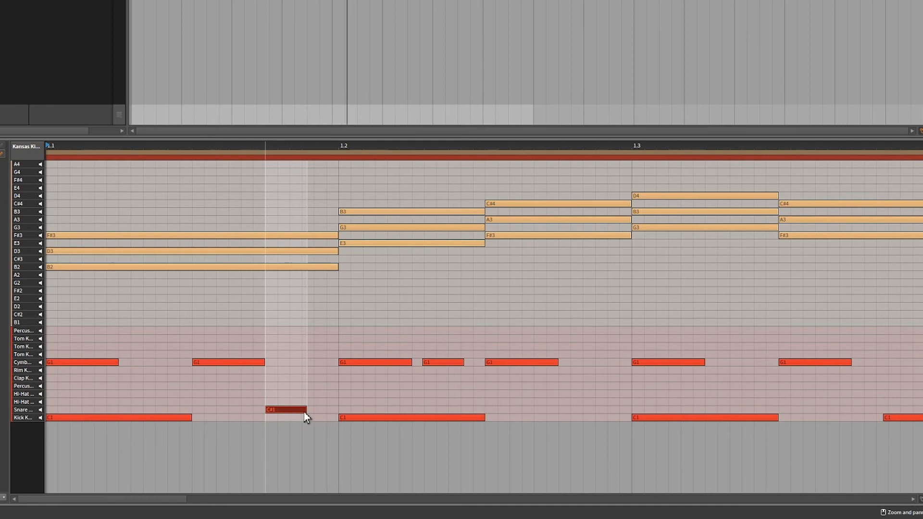
mouse_move(306, 410)
left_mouse_down()
mouse_move(279, 412)
mouse_move(319, 417)
left_mouse_up()
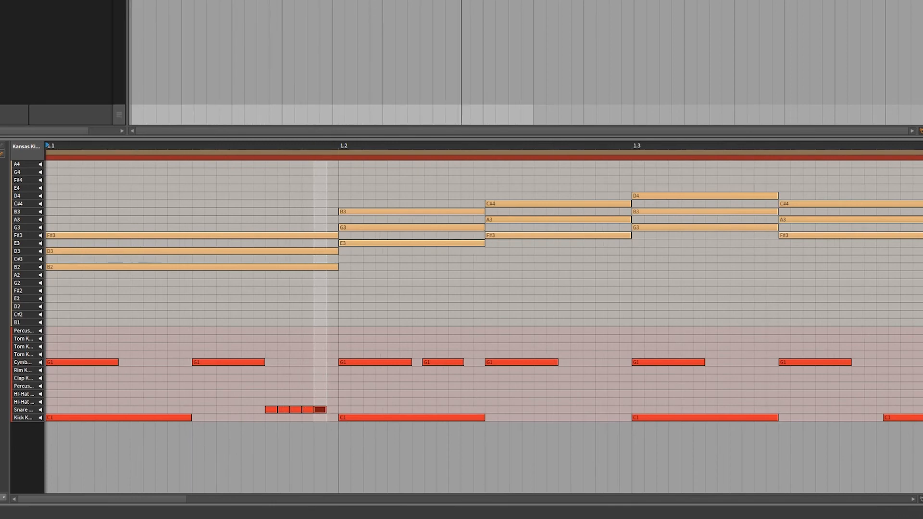
left_click_drag(256, 400, 322, 420)
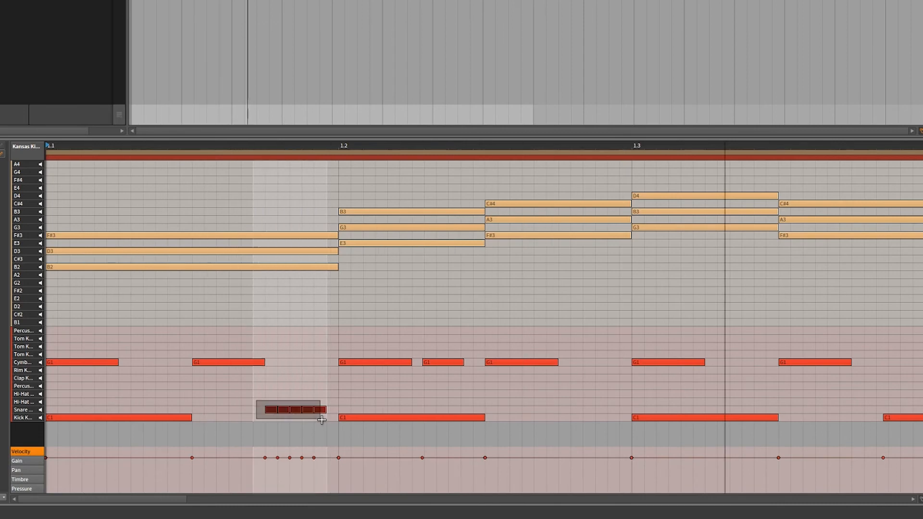
left_click_drag(267, 458, 268, 487)
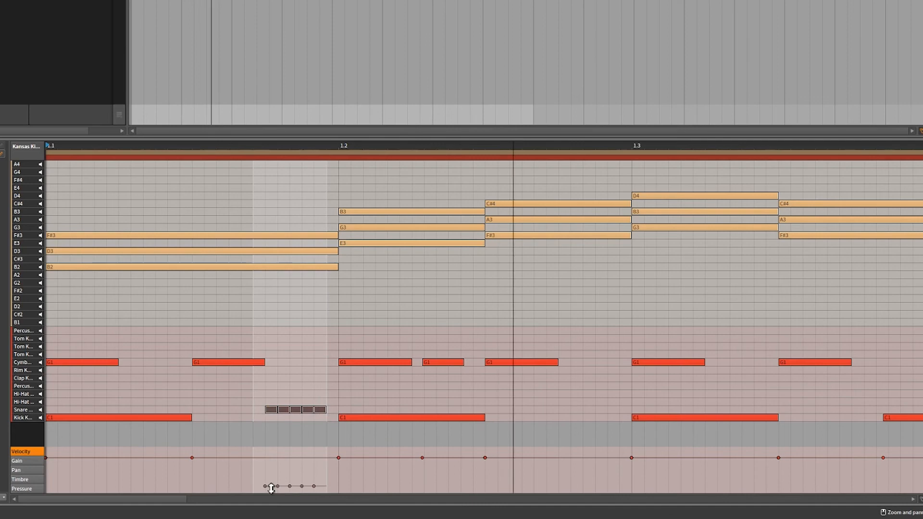
Step: Thin the quiet snare run to three notes, keeping the first and setting two adjacent ones in the fourth and fifth positions
double_click(284, 409)
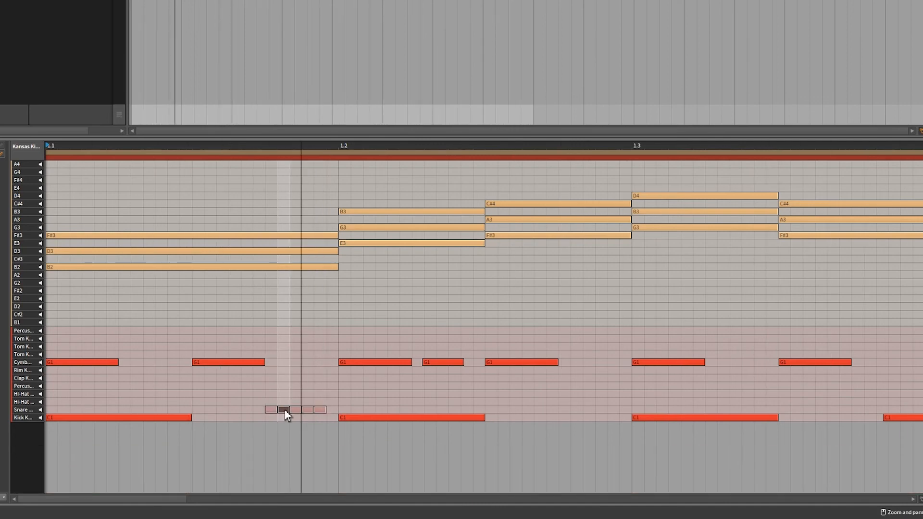
double_click(308, 409)
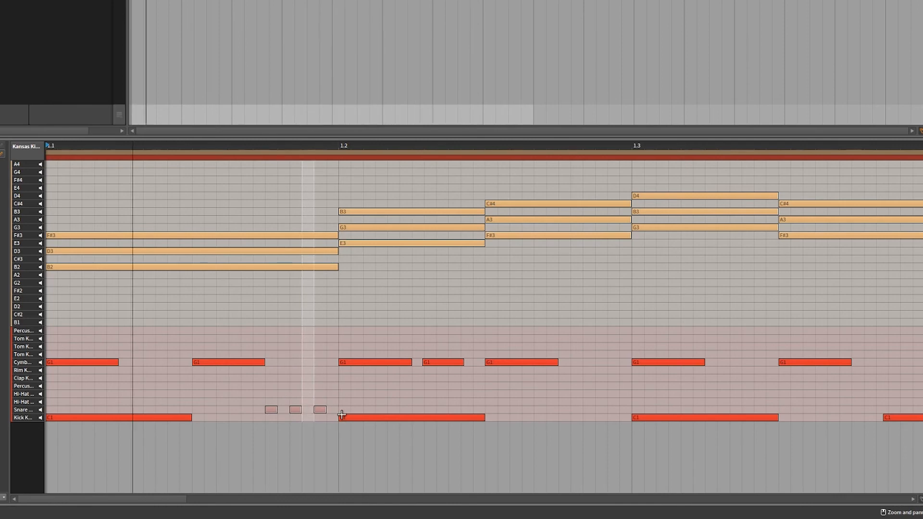
left_click_drag(297, 409, 307, 410)
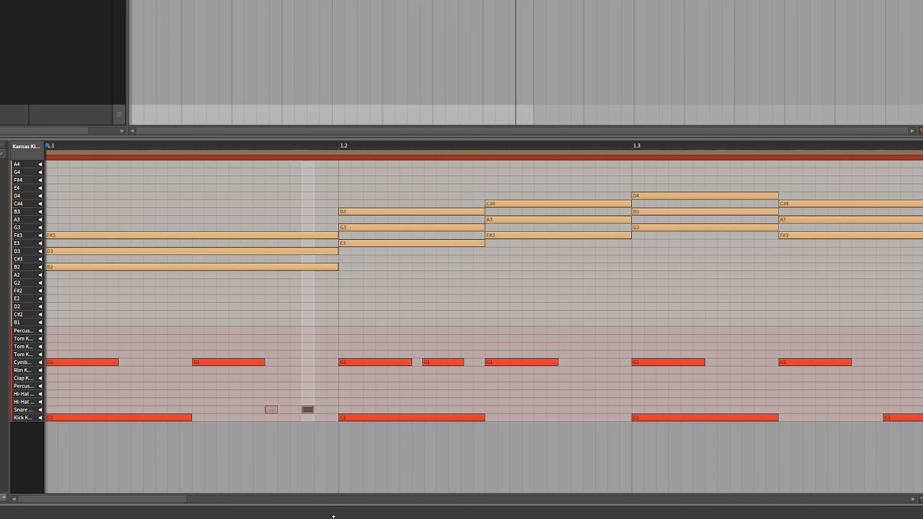
left_click_drag(308, 410, 322, 411)
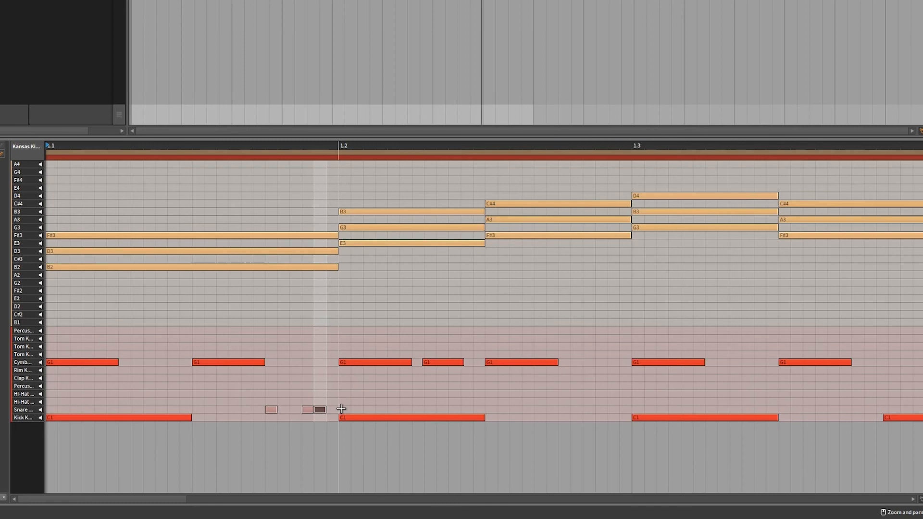
Step: Place an eighth-note C#1 snare hit on 1.2 and copy the first two quiet snare notes one beat later, before 1.3
double_click(342, 409)
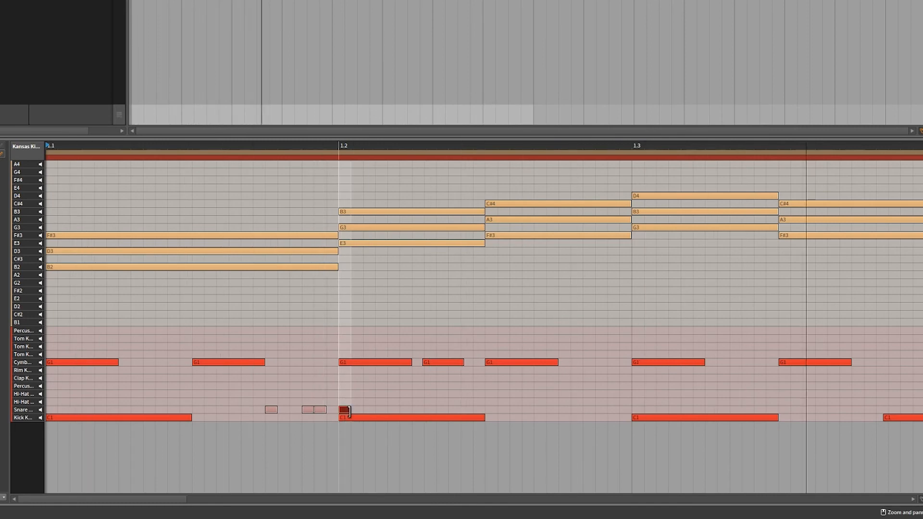
left_click_drag(349, 412, 479, 414)
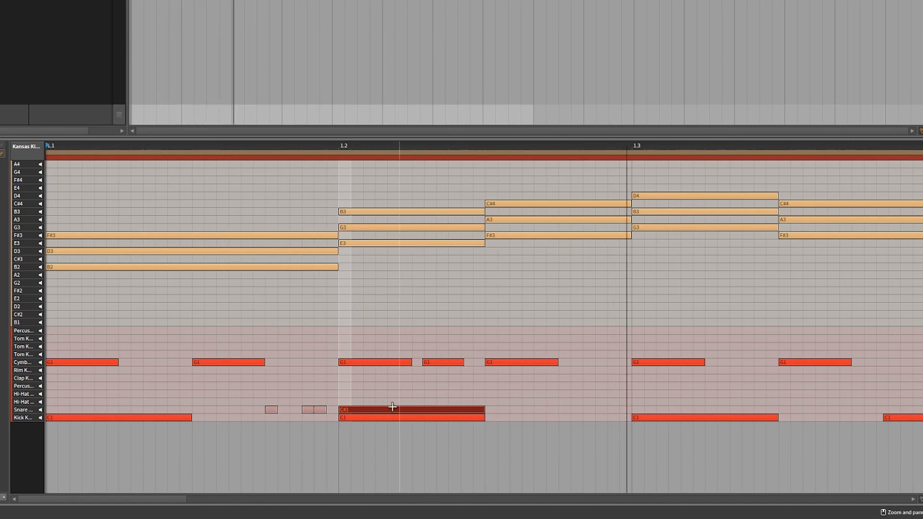
left_click_drag(187, 499, 288, 498)
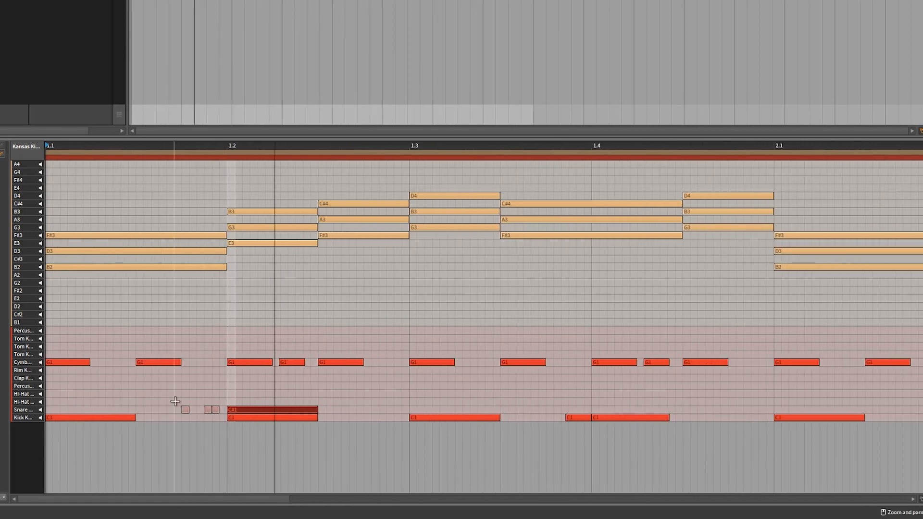
left_click_drag(182, 409, 211, 414)
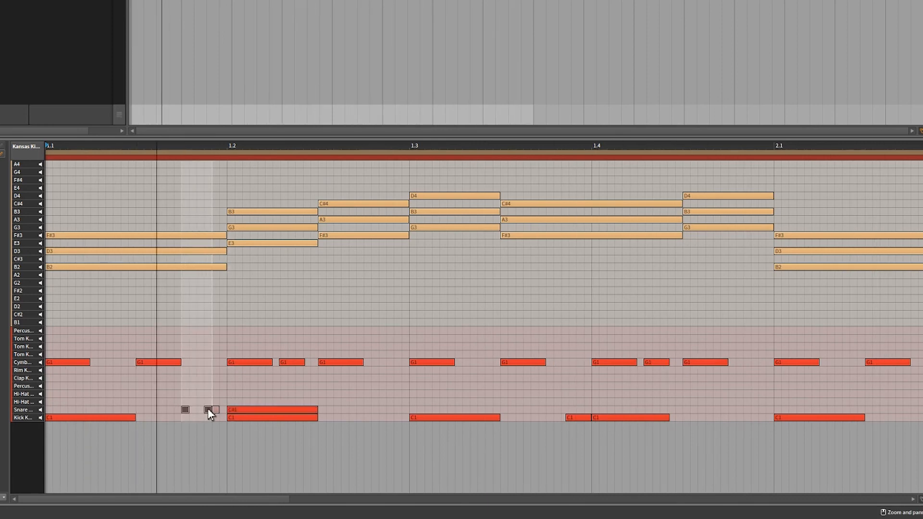
left_click_drag(207, 409, 390, 411)
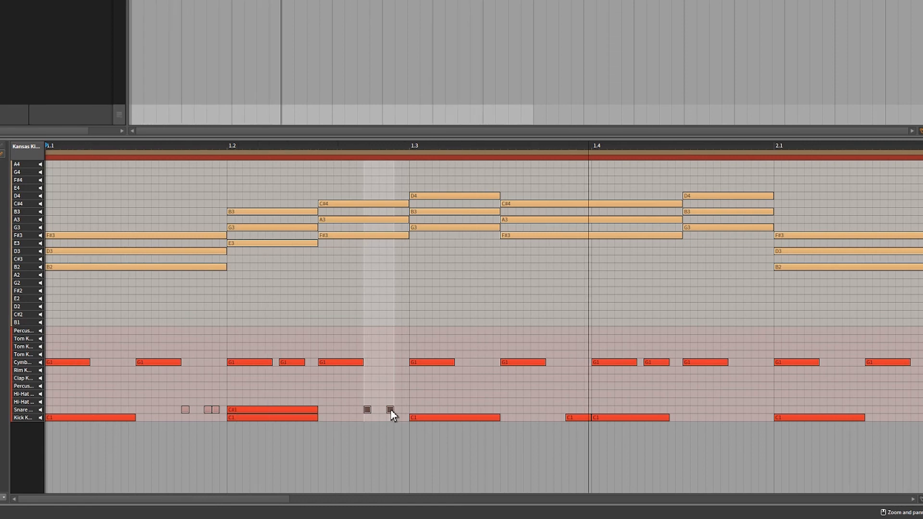
Step: Copy the whole snare phrase around 1.2 two beats later so its main hit falls on 1.4
left_click_drag(398, 407, 183, 409)
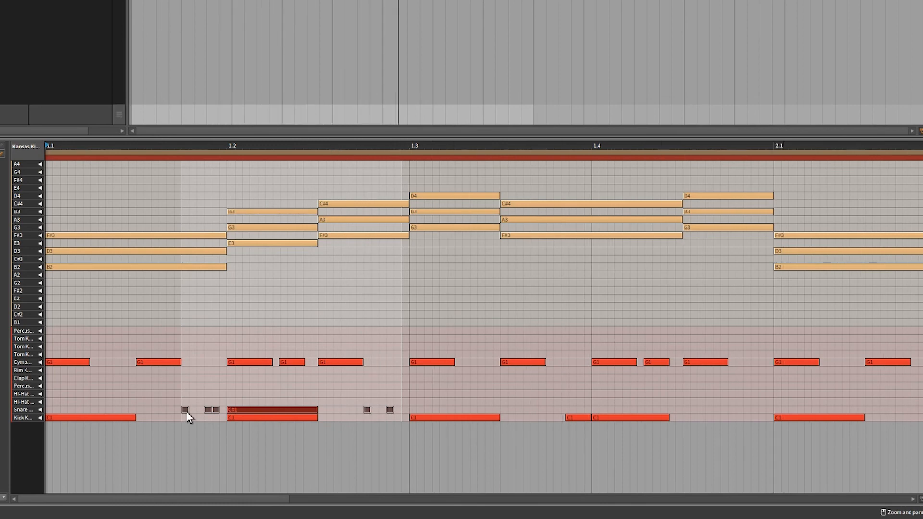
left_click_drag(187, 411, 551, 410)
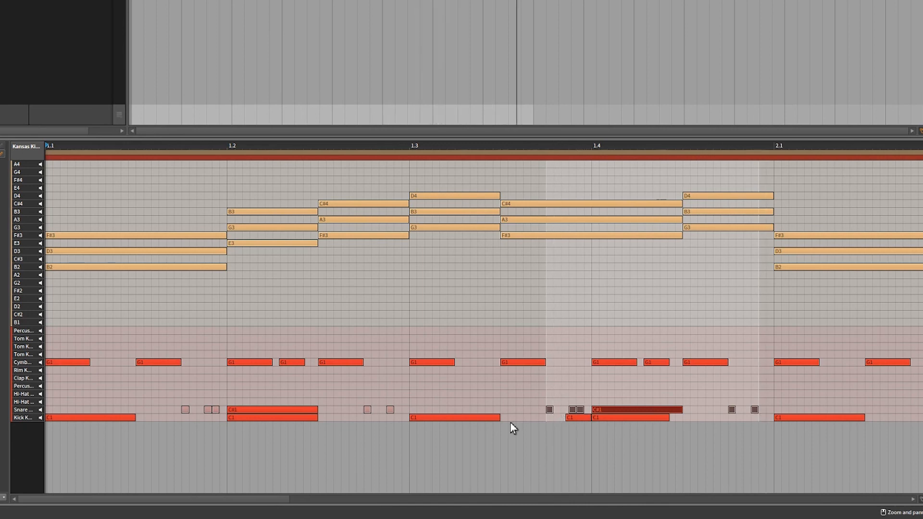
left_click(572, 410)
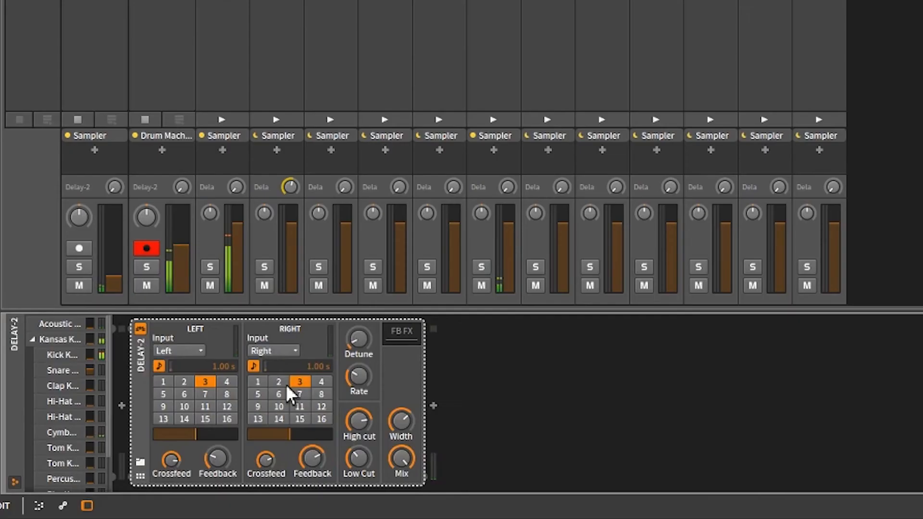
Step: Lower the Mix of the Delay-2 effect in the drum machine to a low setting
left_click_drag(402, 461, 401, 487)
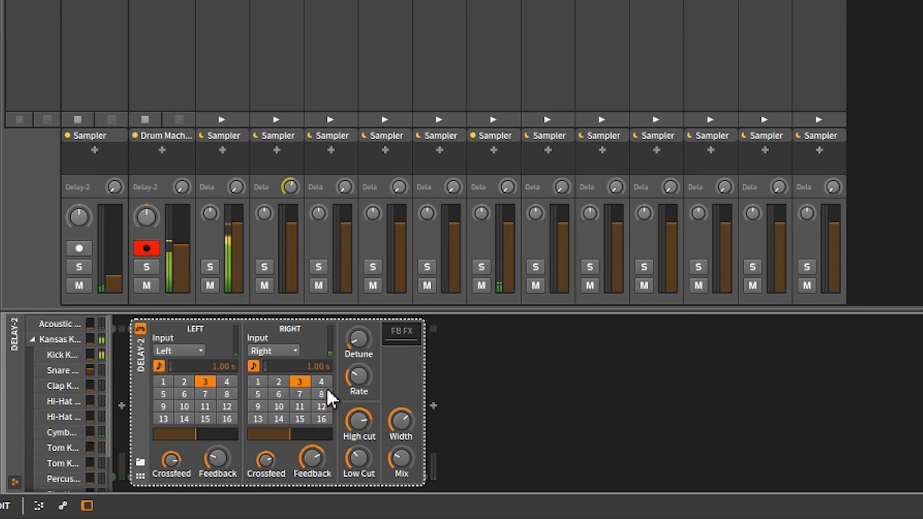
mouse_move(399, 459)
left_mouse_down()
mouse_move(399, 469)
mouse_move(400, 461)
left_mouse_up()
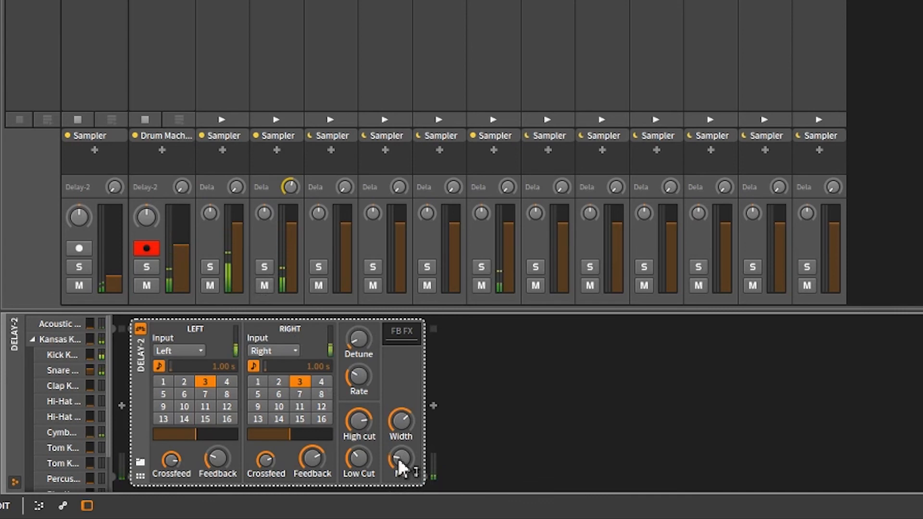